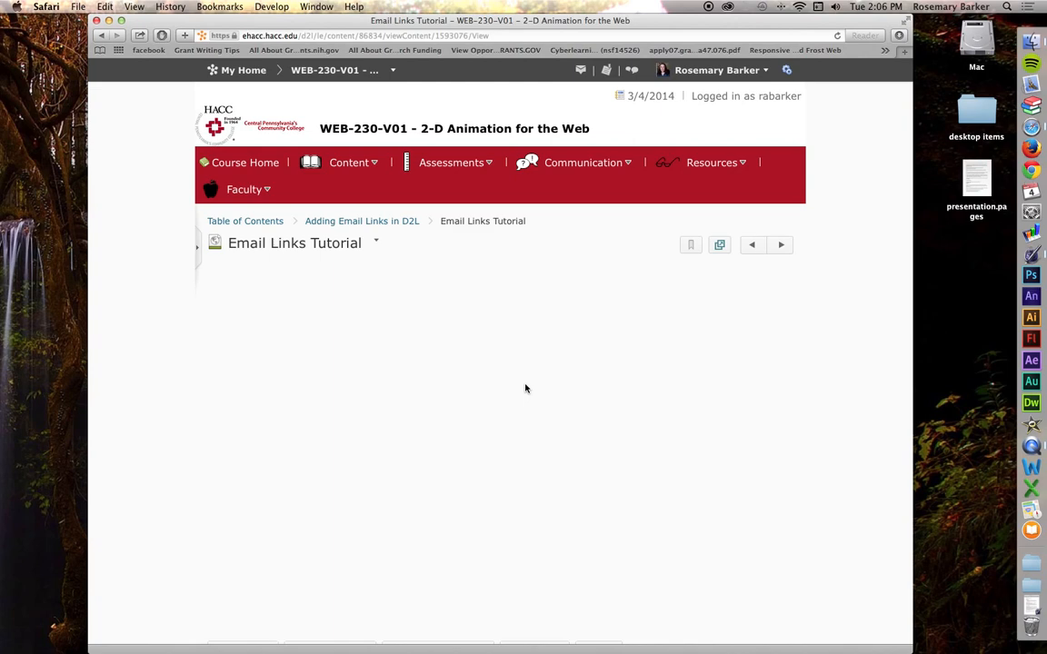
- Choose Edit HTML from the Email Links Tutorial topic's Actions menu
{"action": "left_click", "coordinate": [376, 243]}
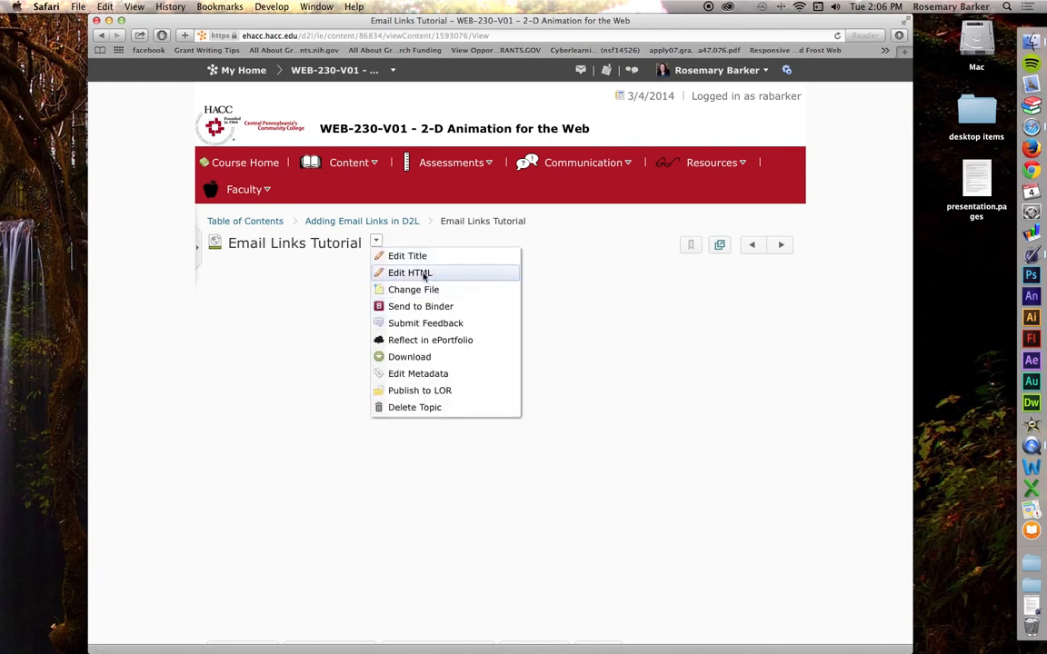
{"action": "left_click", "coordinate": [458, 274]}
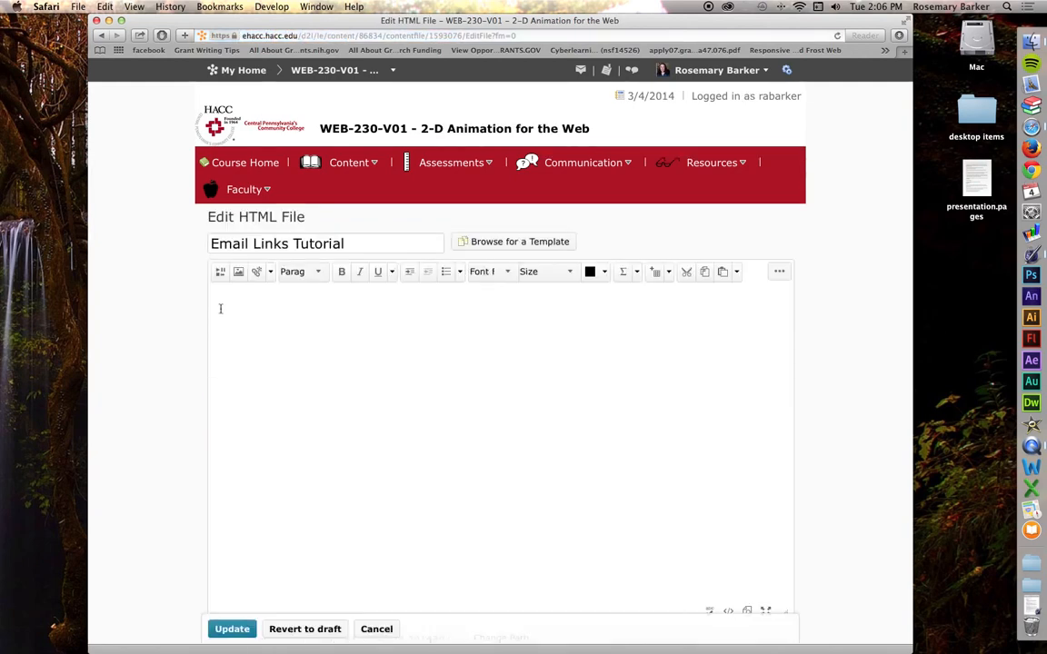
{"action": "left_click", "coordinate": [257, 273]}
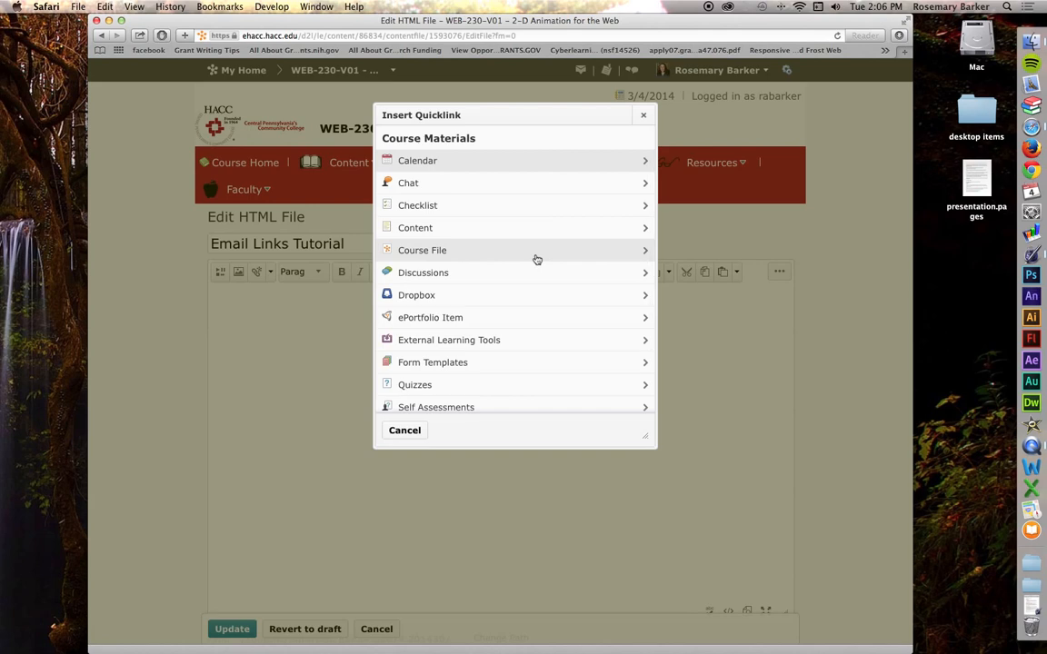
{"action": "scroll", "coordinate": [535, 261], "scroll_direction": "down", "scroll_amount": 3}
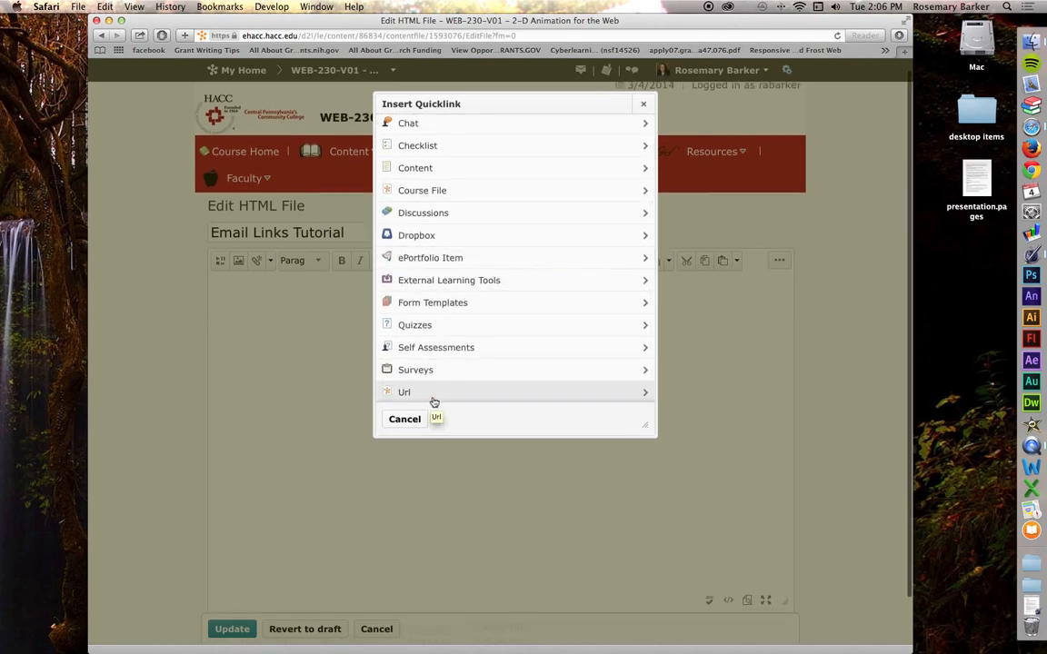
{"action": "scroll", "coordinate": [433, 402], "scroll_direction": "up", "scroll_amount": 3}
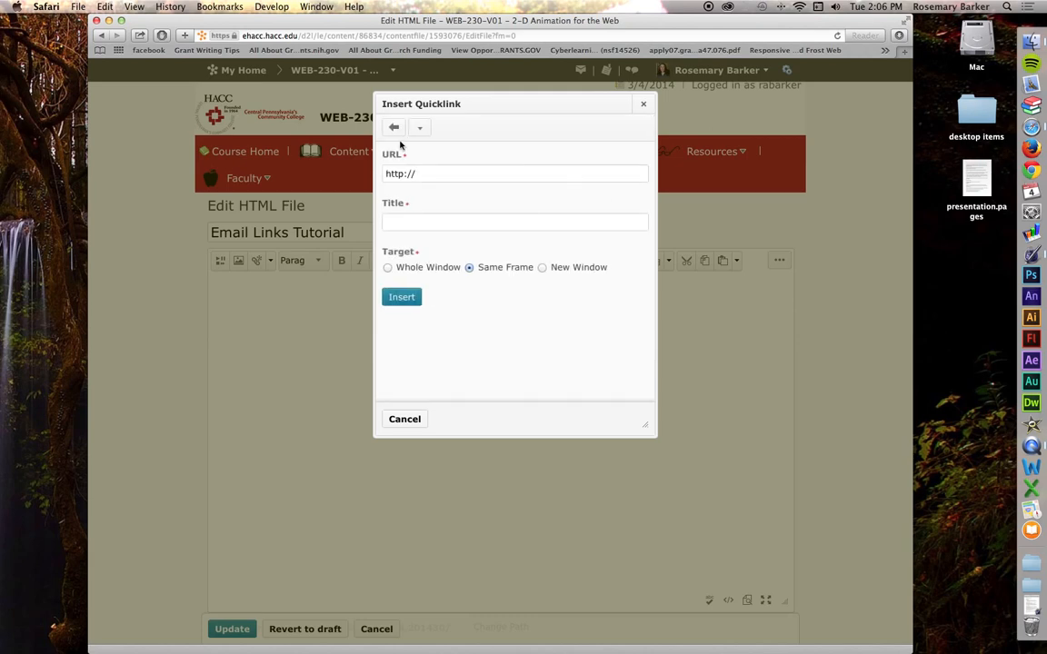
{"action": "left_click_drag", "start_coordinate": [449, 175], "coordinate": [369, 175]}
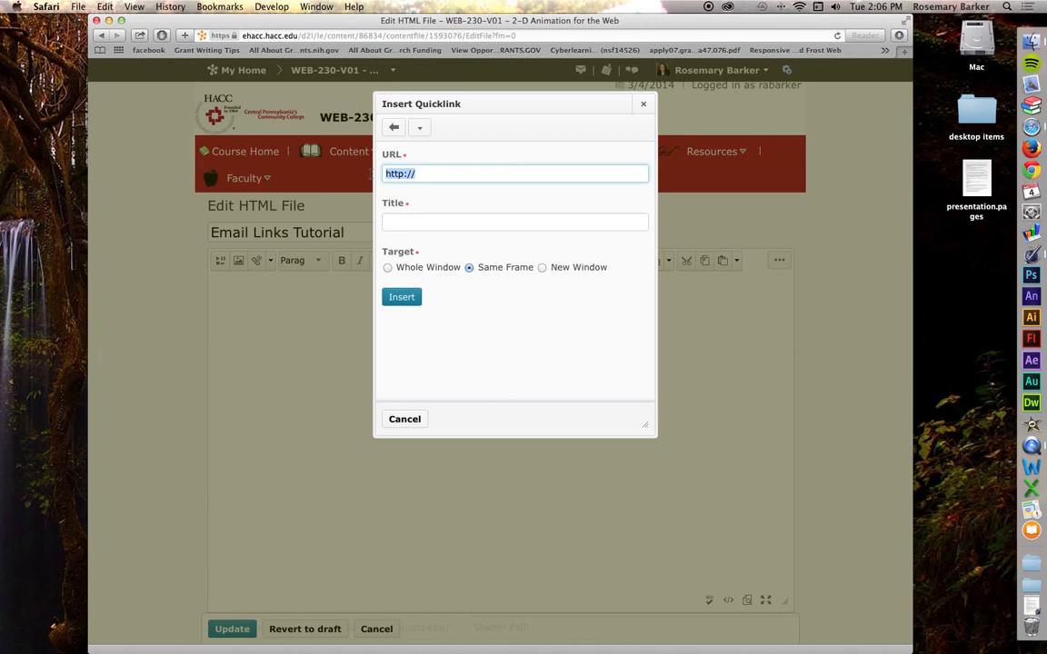
{"action": "key", "text": "BackSpace"}
{"action": "type", "text": "mailto:"}
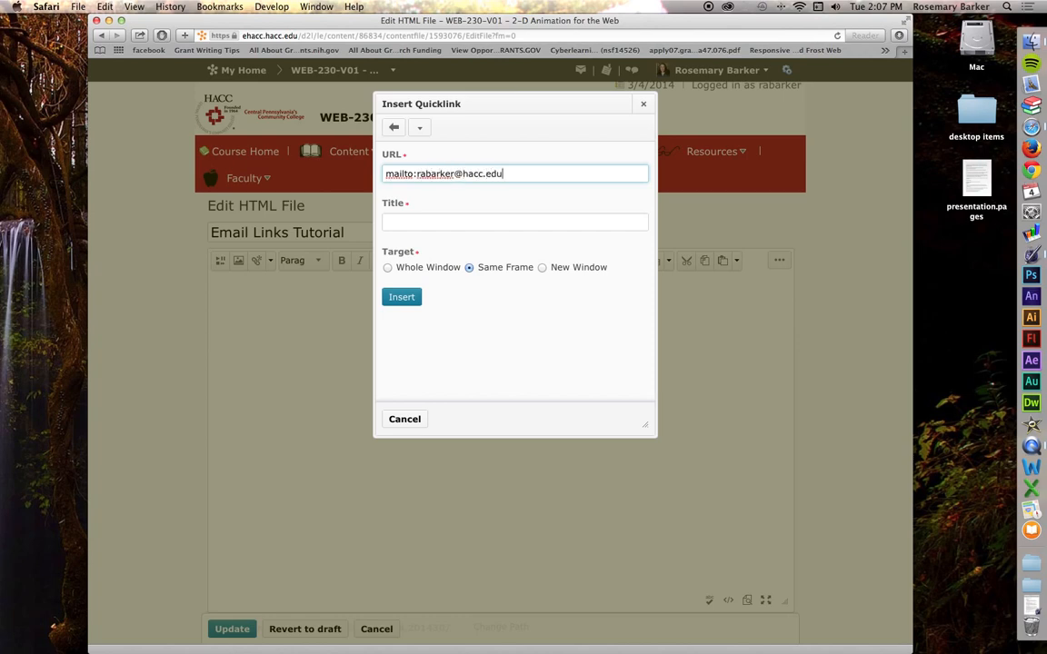
- Title the link 'Email Prof.' with the professor's surname, set New Window, and insert it
{"action": "left_click", "coordinate": [401, 223]}
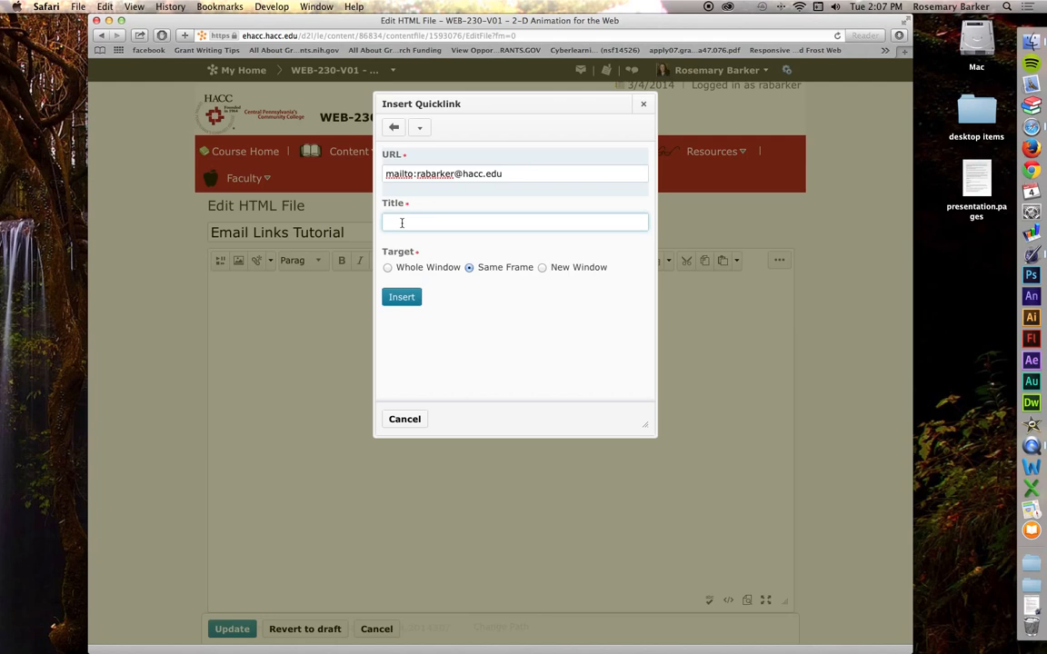
{"action": "type", "text": "Email Prof. barker"}
{"action": "key", "text": "BackSpace"}
{"action": "key", "text": "BackSpace"}
{"action": "key", "text": "BackSpace"}
{"action": "key", "text": "BackSpace"}
{"action": "key", "text": "BackSpace"}
{"action": "key", "text": "BackSpace"}
{"action": "type", "text": "Barker"}
{"action": "left_click", "coordinate": [541, 268]}
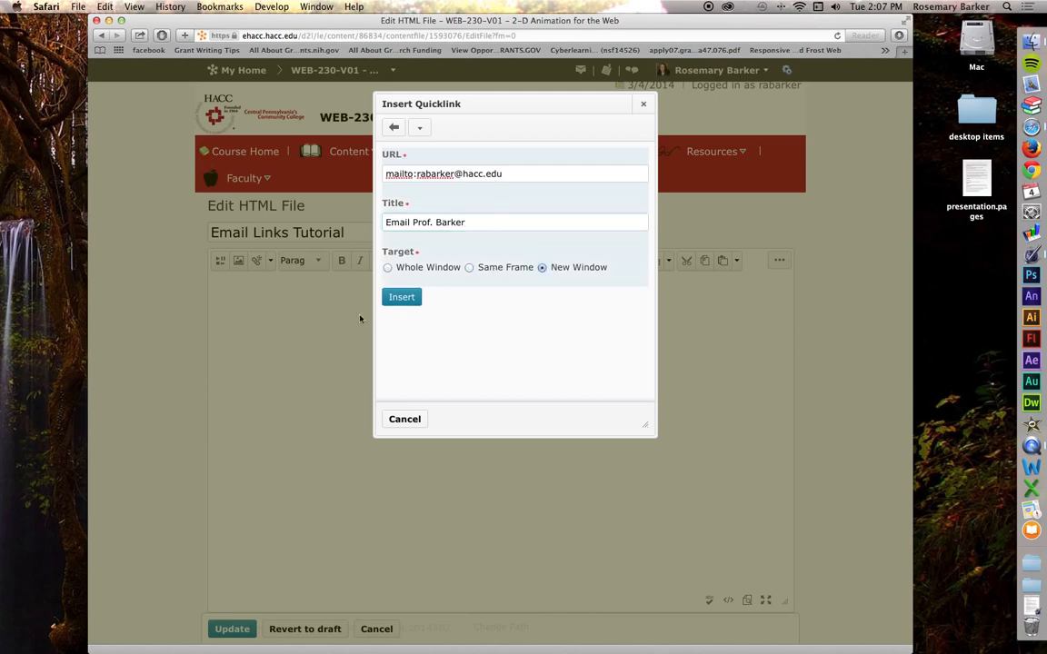
{"action": "left_click", "coordinate": [402, 298]}
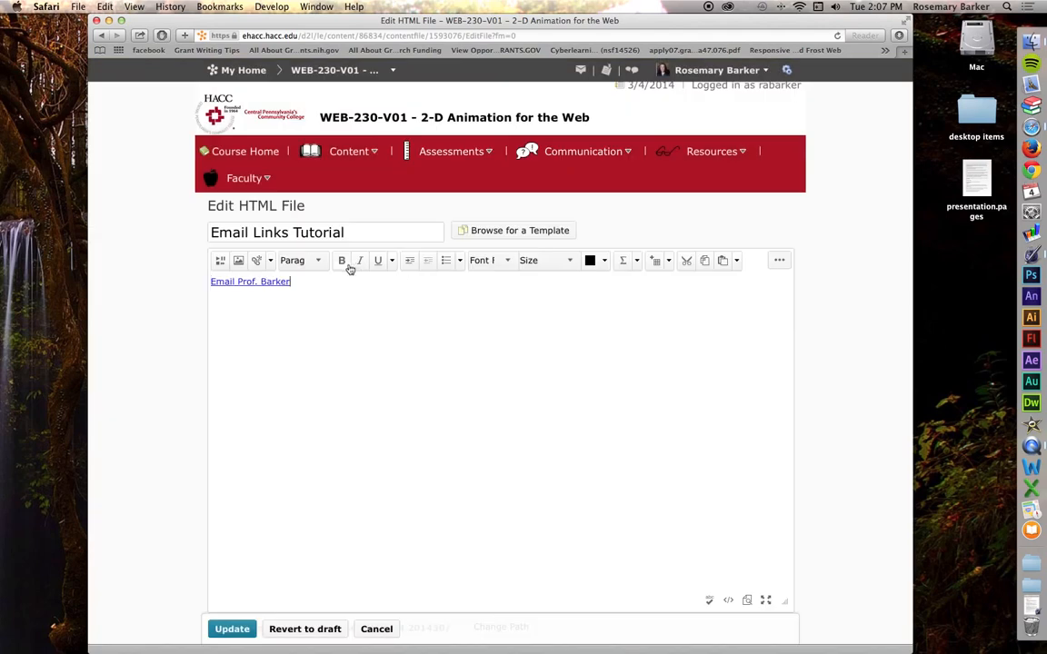
- Save the topic with Update and click its e-mail link to test it
{"action": "left_click", "coordinate": [231, 630]}
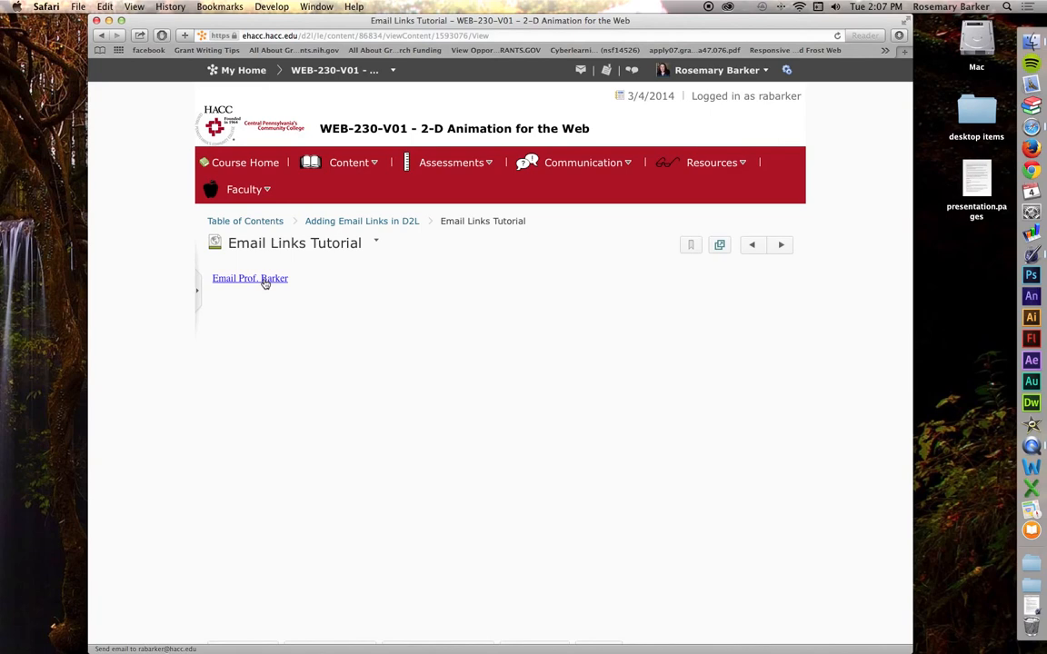
{"action": "left_click", "coordinate": [264, 281]}
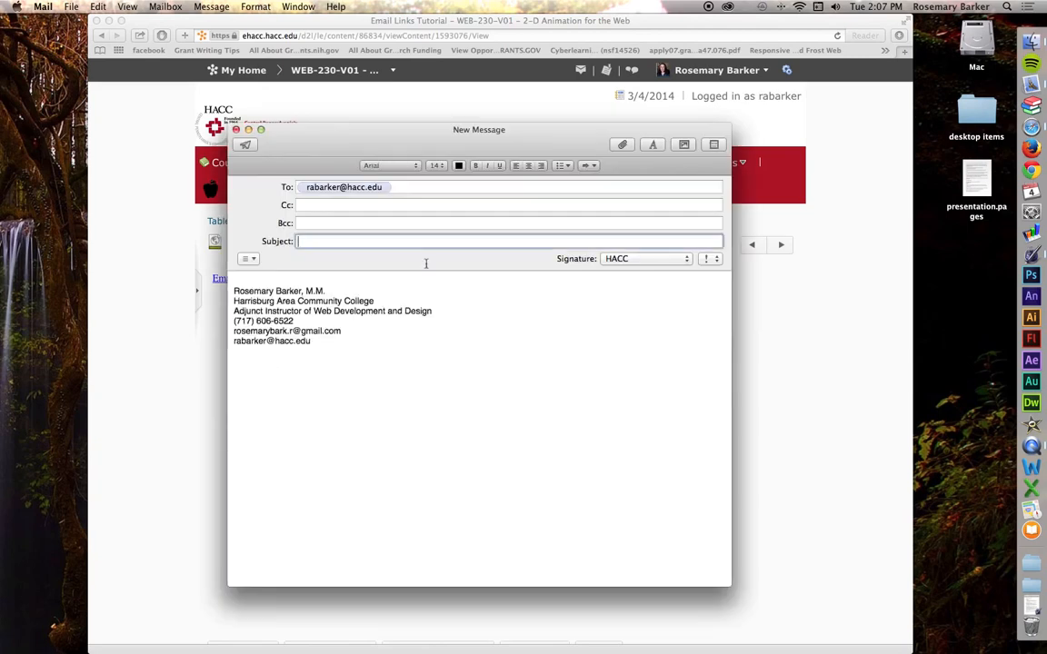
- Shift the new Mail message window down and check its empty Subject line
{"action": "left_click_drag", "start_coordinate": [317, 139], "coordinate": [327, 152]}
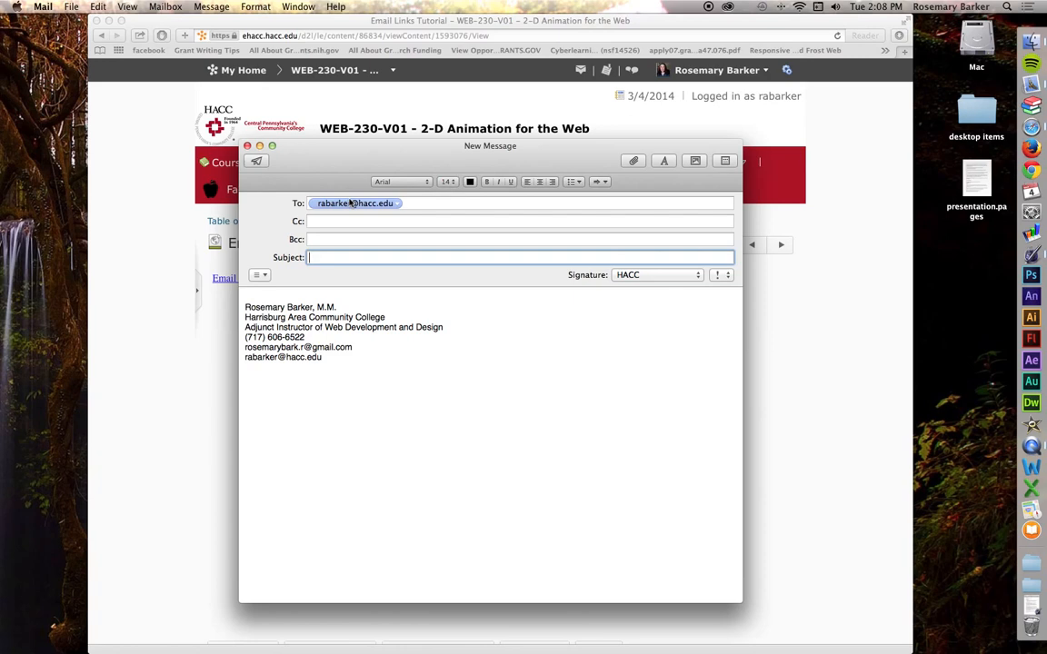
{"action": "left_click", "coordinate": [329, 257]}
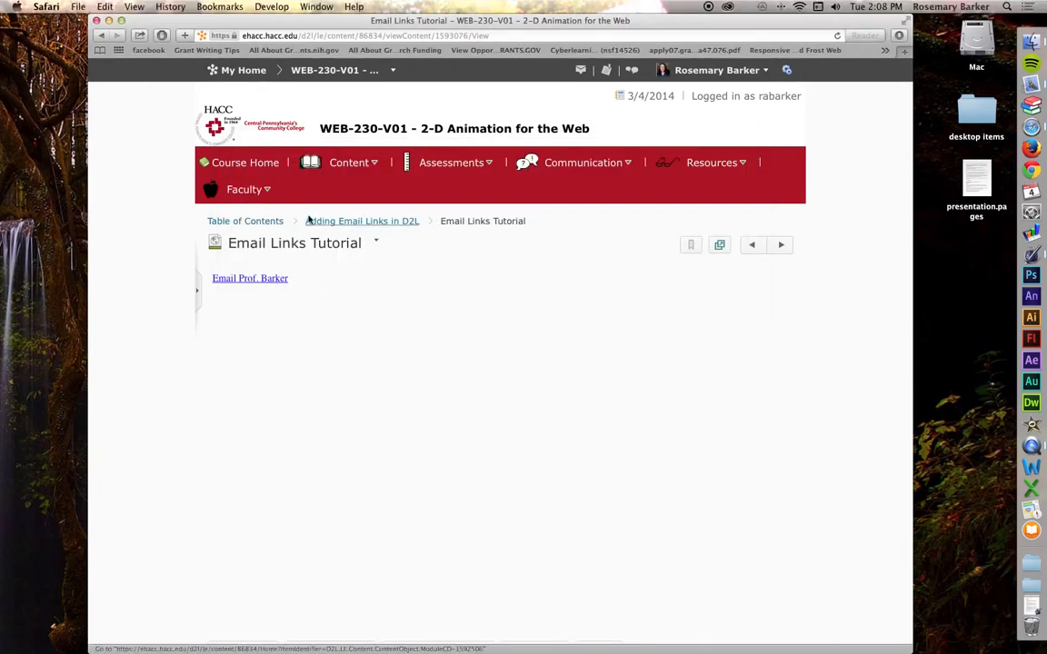
- Reopen Edit HTML, add a new line below the first link, and start a Url quicklink
{"action": "left_click", "coordinate": [377, 244]}
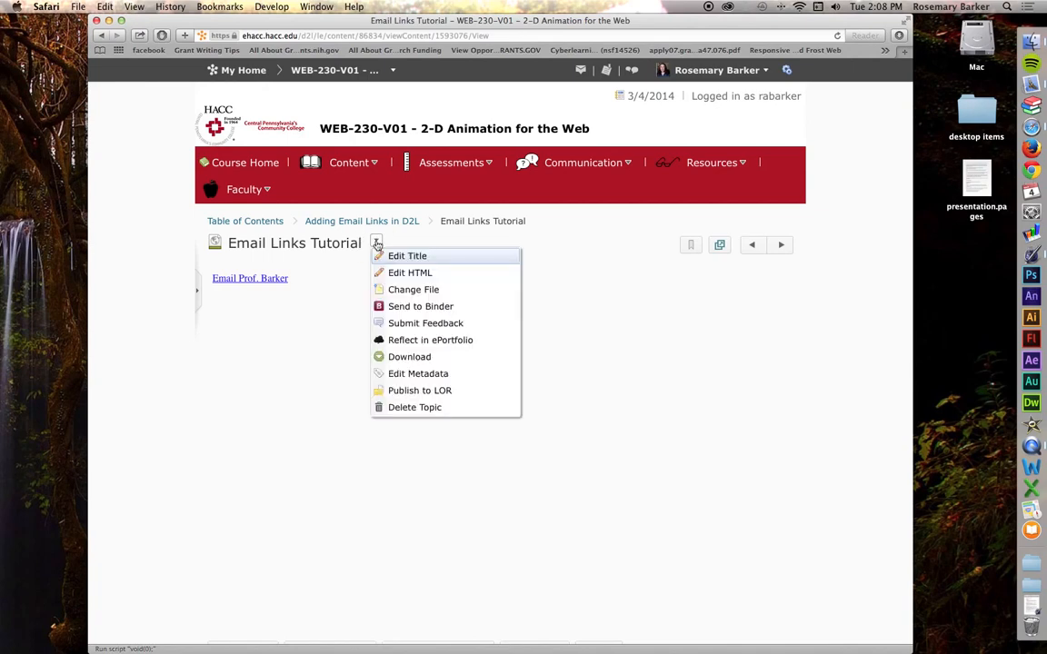
{"action": "left_click", "coordinate": [382, 273]}
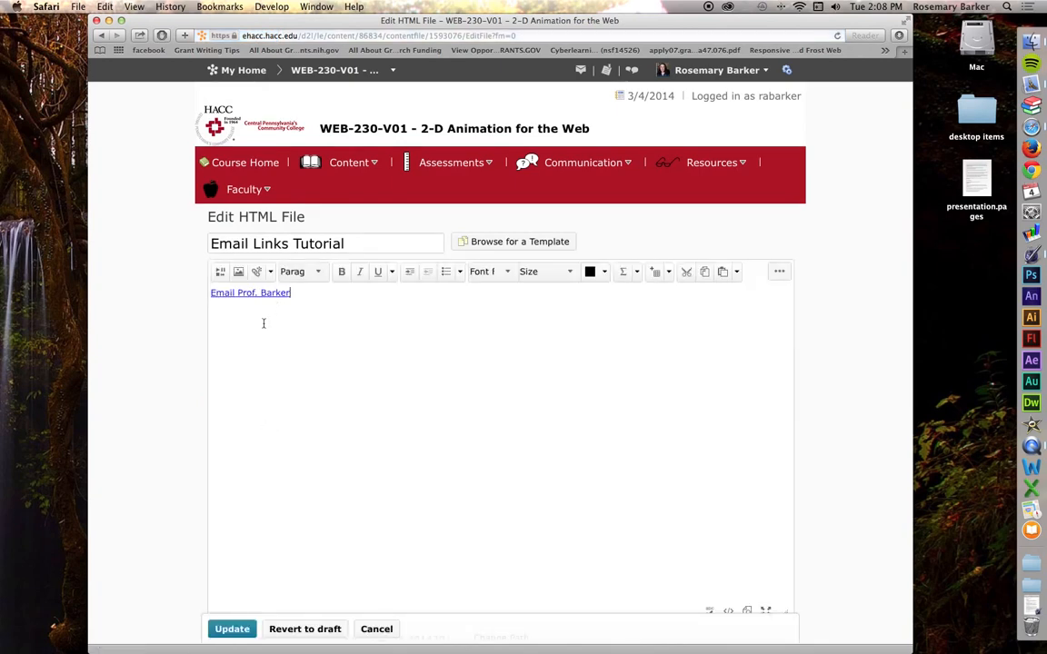
{"action": "key", "text": "Return"}
{"action": "key", "text": "Return"}
{"action": "left_click", "coordinate": [258, 272]}
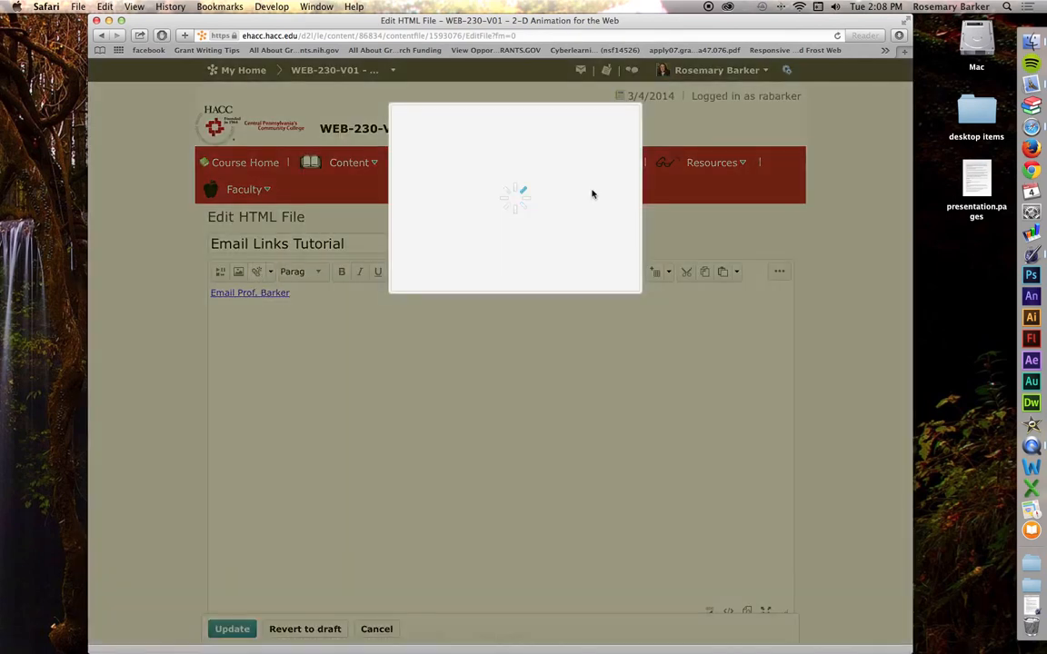
{"action": "scroll", "coordinate": [523, 229], "scroll_direction": "down", "scroll_amount": 3}
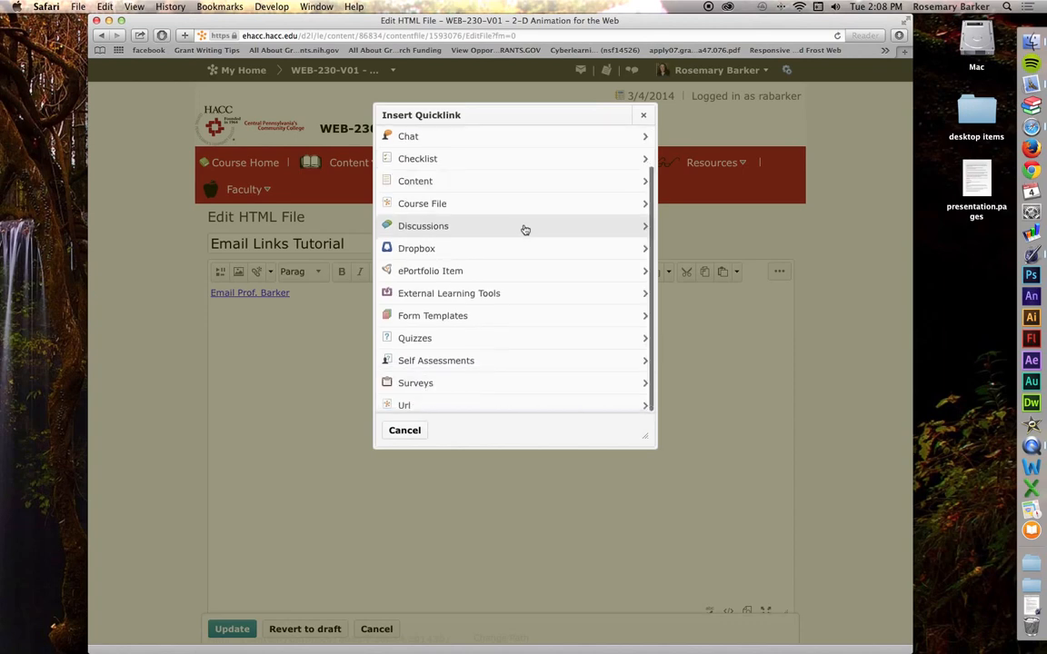
{"action": "left_click", "coordinate": [403, 406]}
- Replace the URL with mailto: to the instructor plus ?subject=Web_230_Easter_Egg, correcting the typo
{"action": "triple_click", "coordinate": [445, 184]}
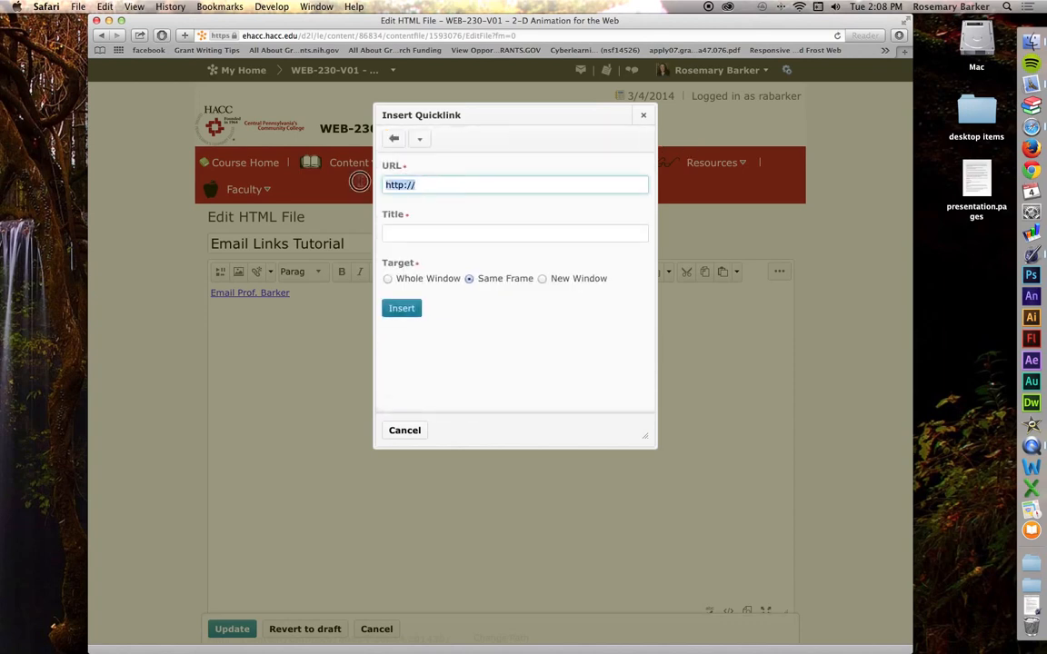
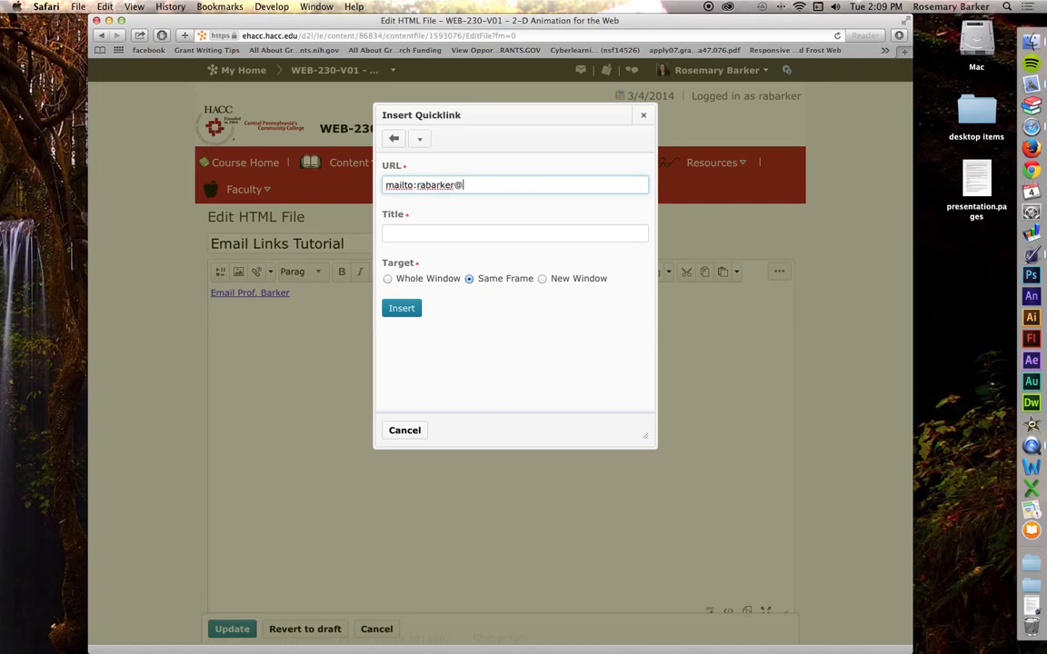
{"action": "type", "text": "subject="}
{"action": "type", "text": "Web"}
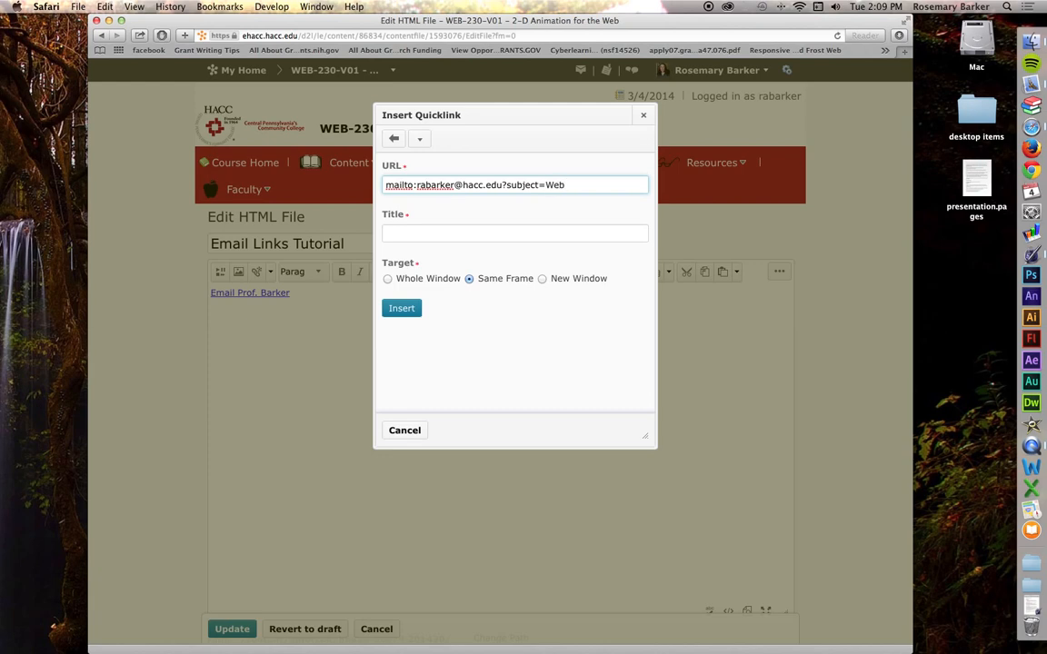
{"action": "type", "text": "_230_Eastre"}
{"action": "key", "text": "BackSpace"}
{"action": "key", "text": "BackSpace"}
{"action": "type", "text": "er_Egg"}
{"action": "left_click", "coordinate": [567, 188]}
- Title the second link ending 'with subject line', set New Window, insert it, and Update
{"action": "left_click", "coordinate": [388, 232]}
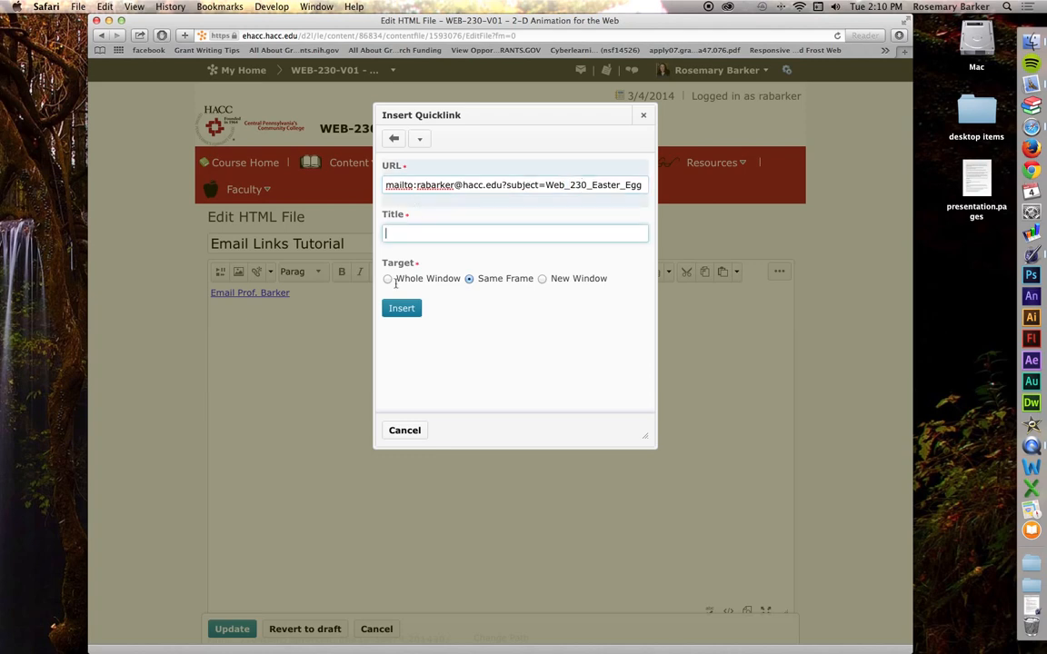
{"action": "type", "text": "Email Prof. Barker with subject line"}
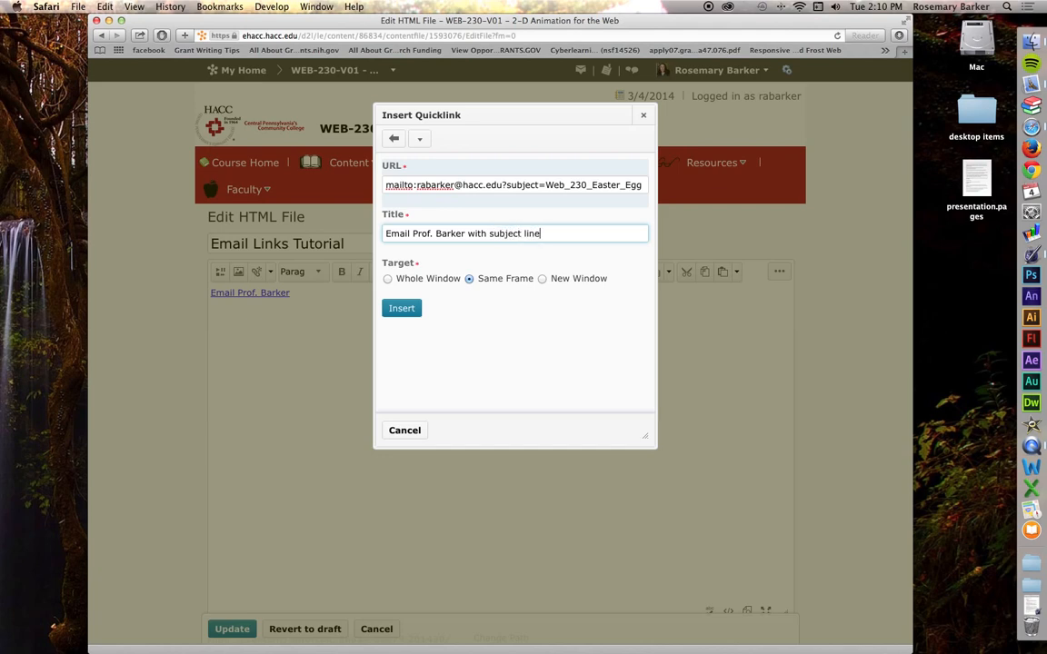
{"action": "left_click", "coordinate": [543, 279]}
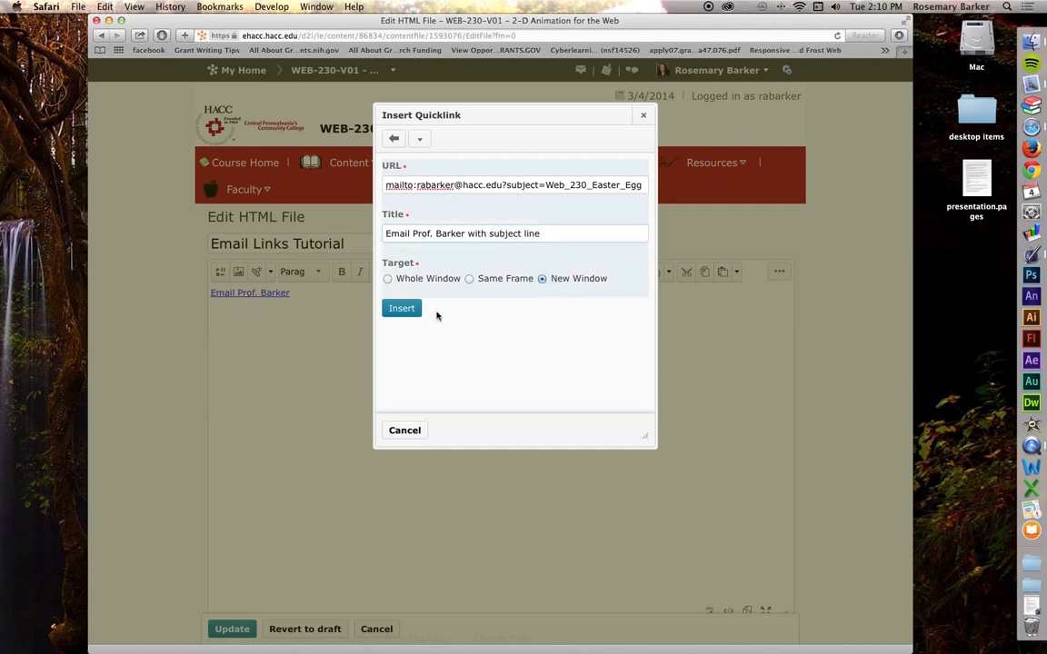
{"action": "left_click", "coordinate": [400, 309]}
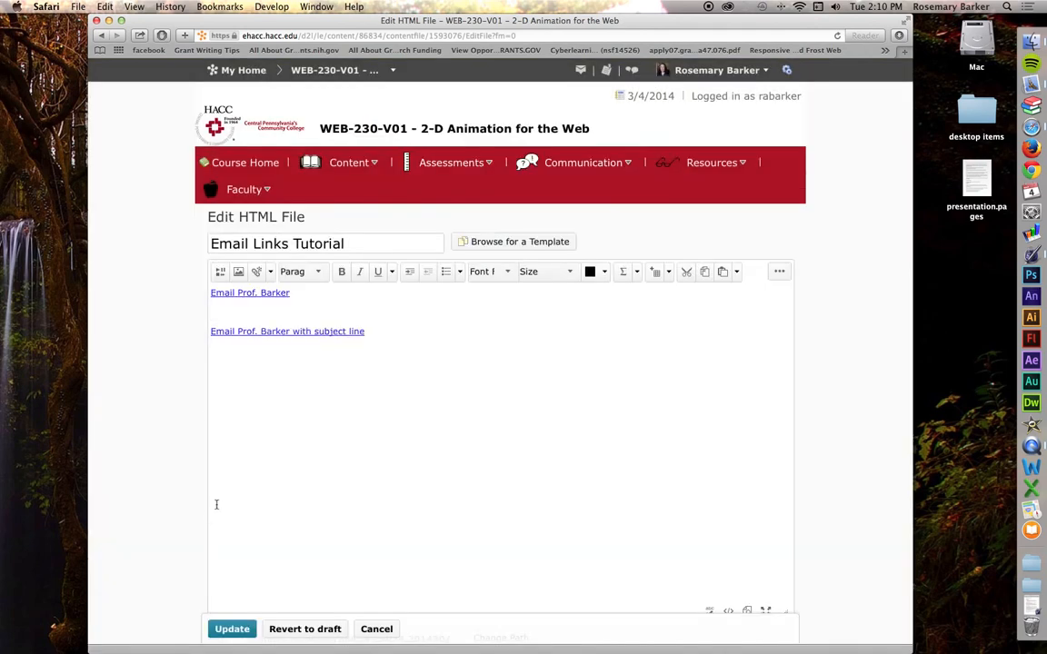
{"action": "left_click", "coordinate": [232, 629]}
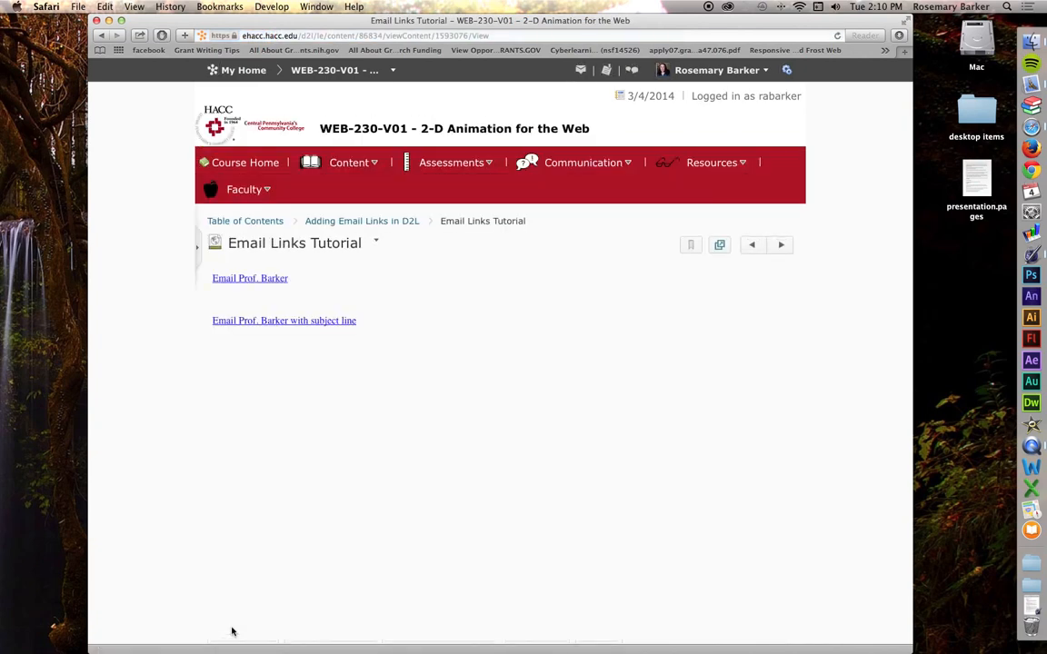
{"action": "left_click", "coordinate": [293, 323]}
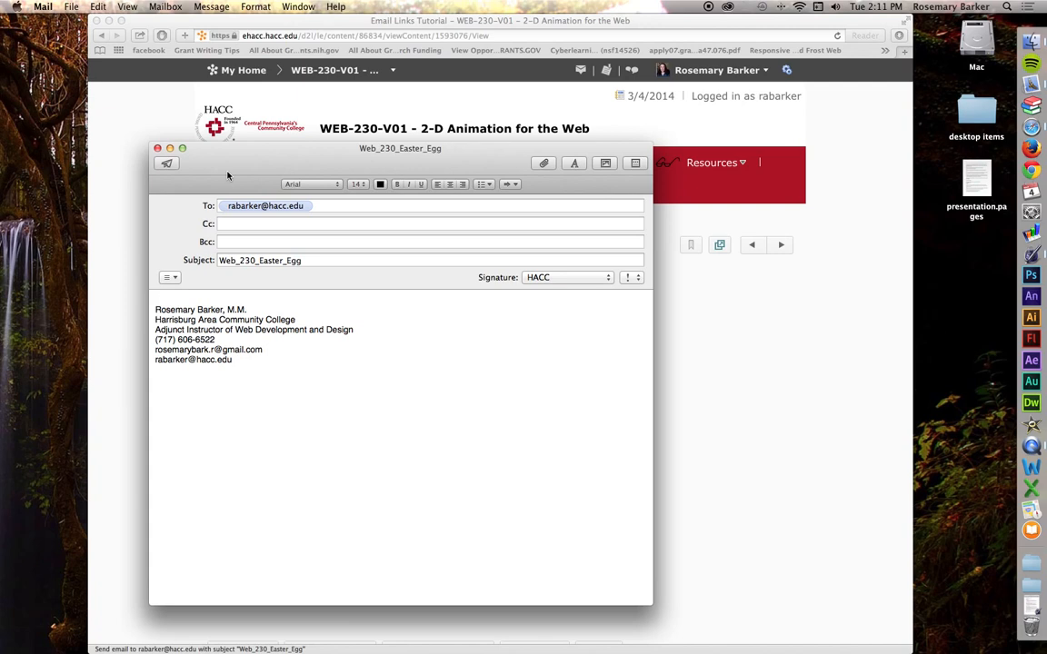
{"action": "left_click", "coordinate": [157, 148]}
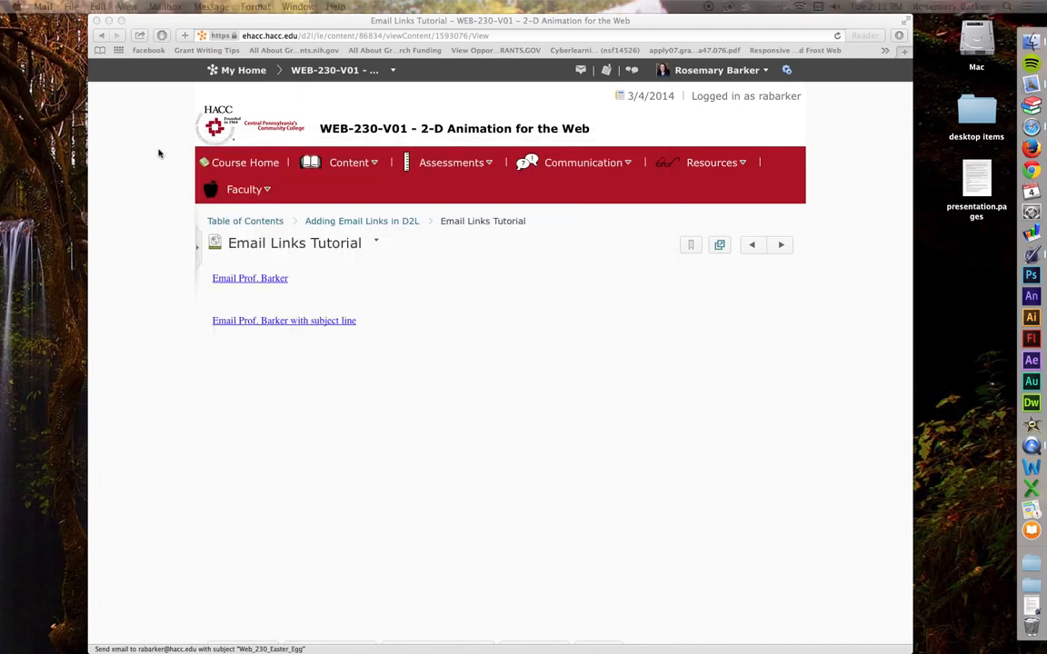
- Choose Edit HTML for the topic and switch the editor to HTML source view
{"action": "left_click", "coordinate": [376, 243]}
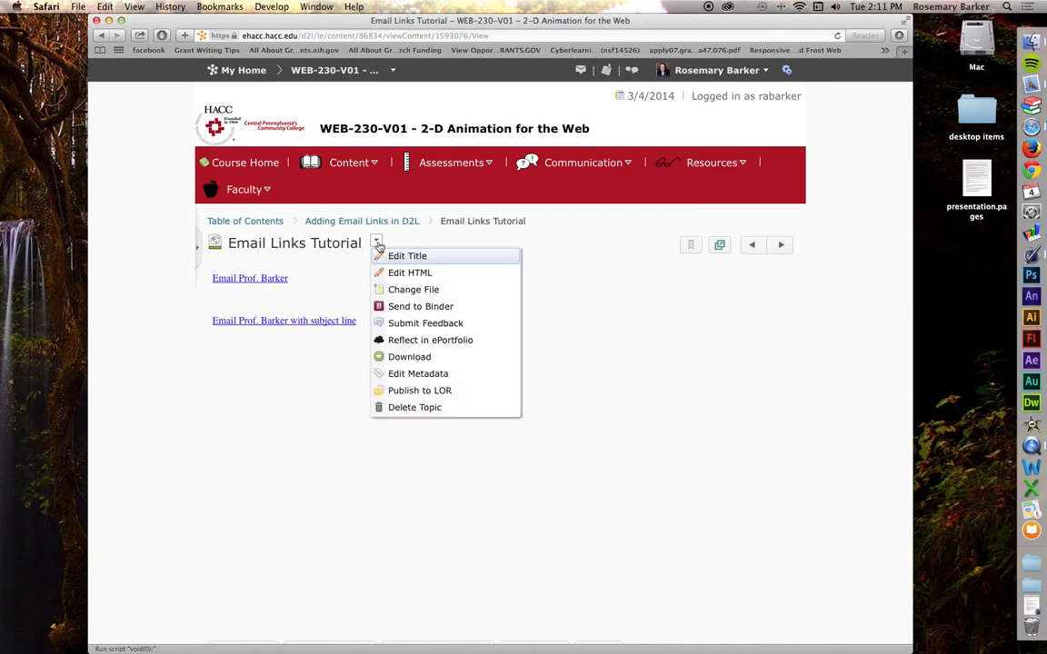
{"action": "left_click", "coordinate": [422, 279]}
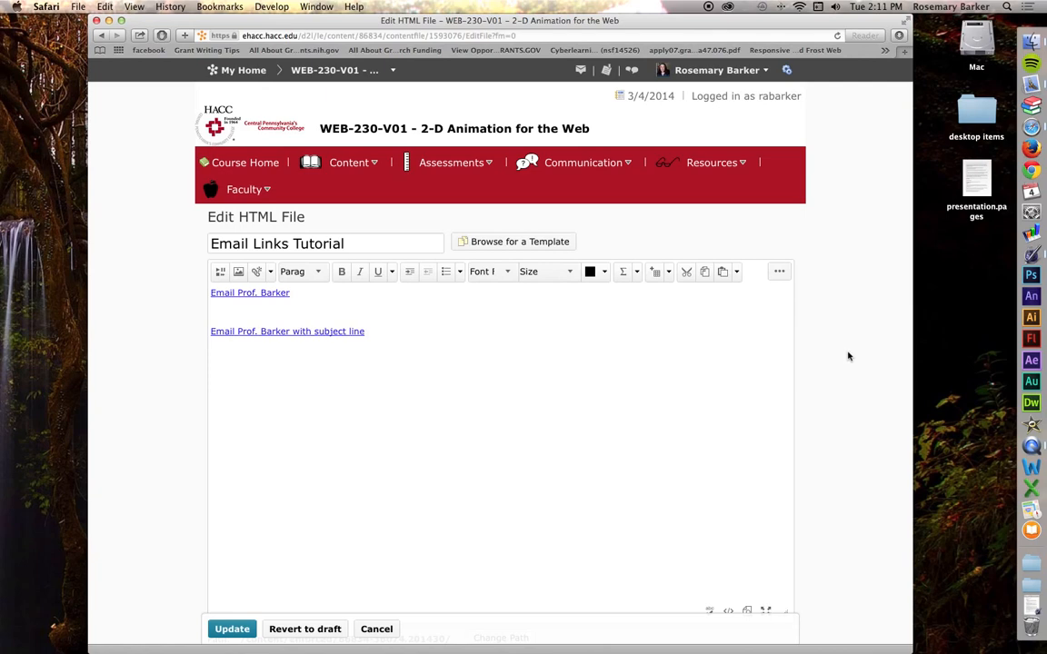
{"action": "scroll", "coordinate": [848, 357], "scroll_direction": "down", "scroll_amount": 2}
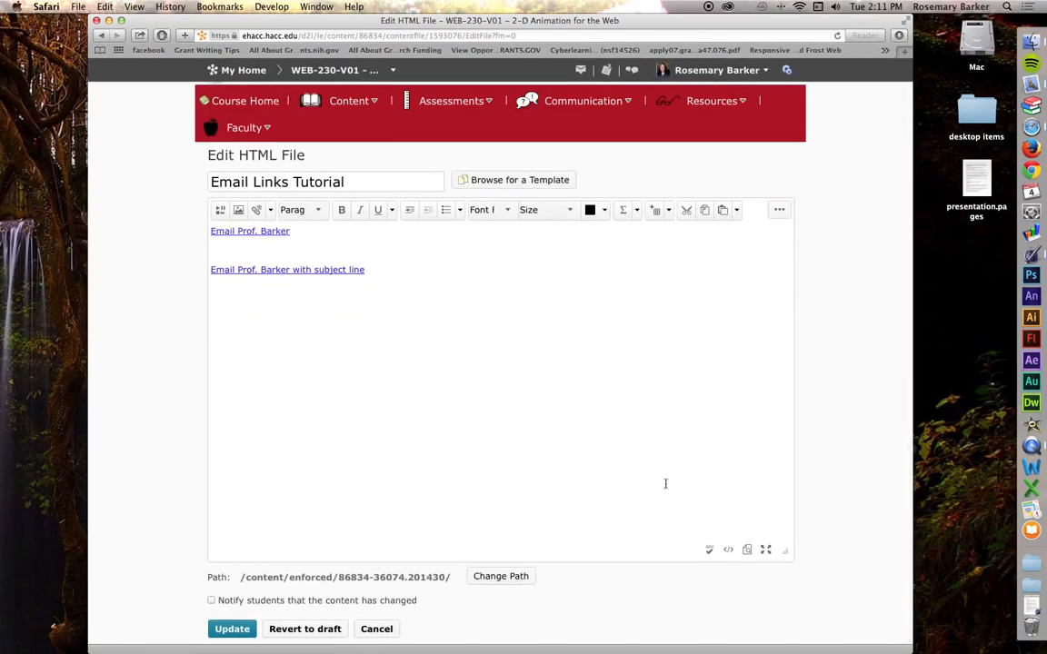
{"action": "left_click", "coordinate": [729, 551]}
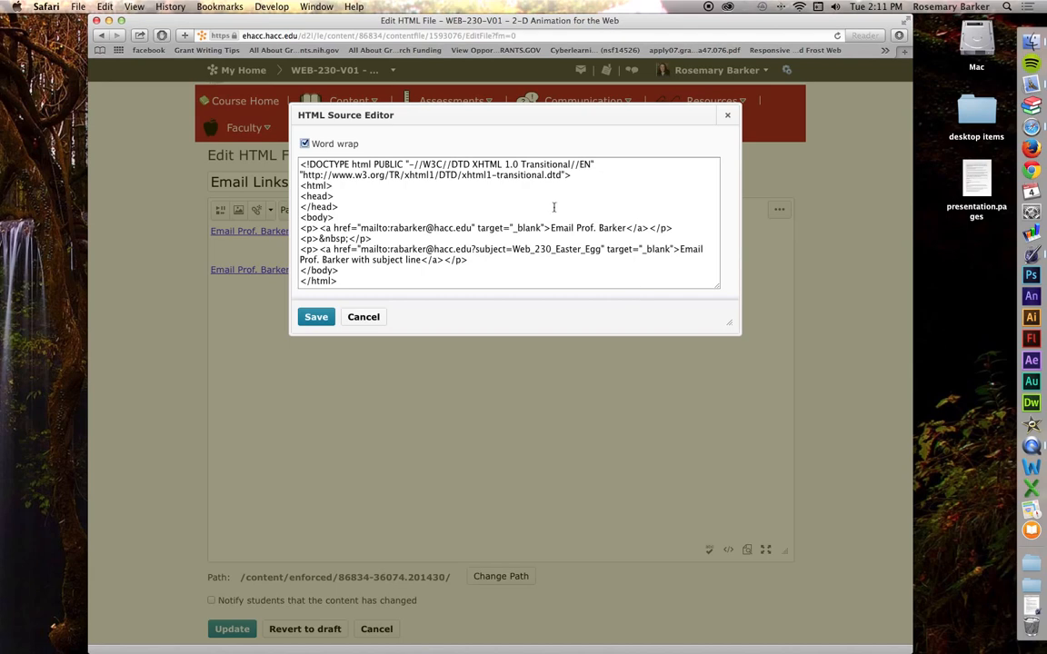
- Highlight both links' text and the Web_230_Easter_Egg subject value in the source
{"action": "left_click_drag", "start_coordinate": [550, 229], "coordinate": [626, 228]}
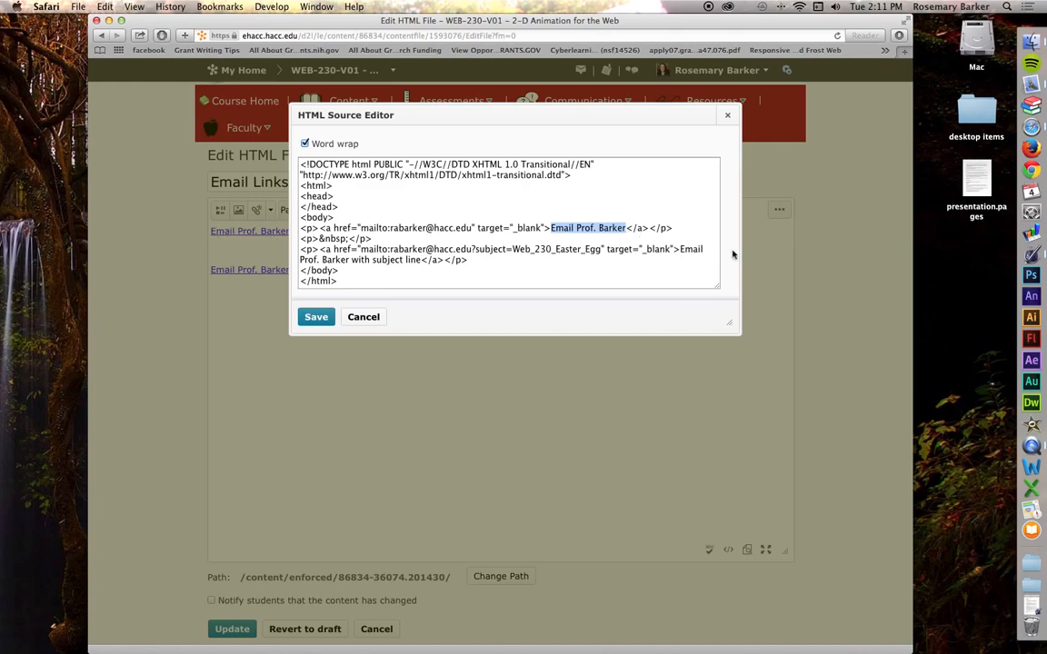
{"action": "left_click_drag", "start_coordinate": [679, 250], "coordinate": [421, 262]}
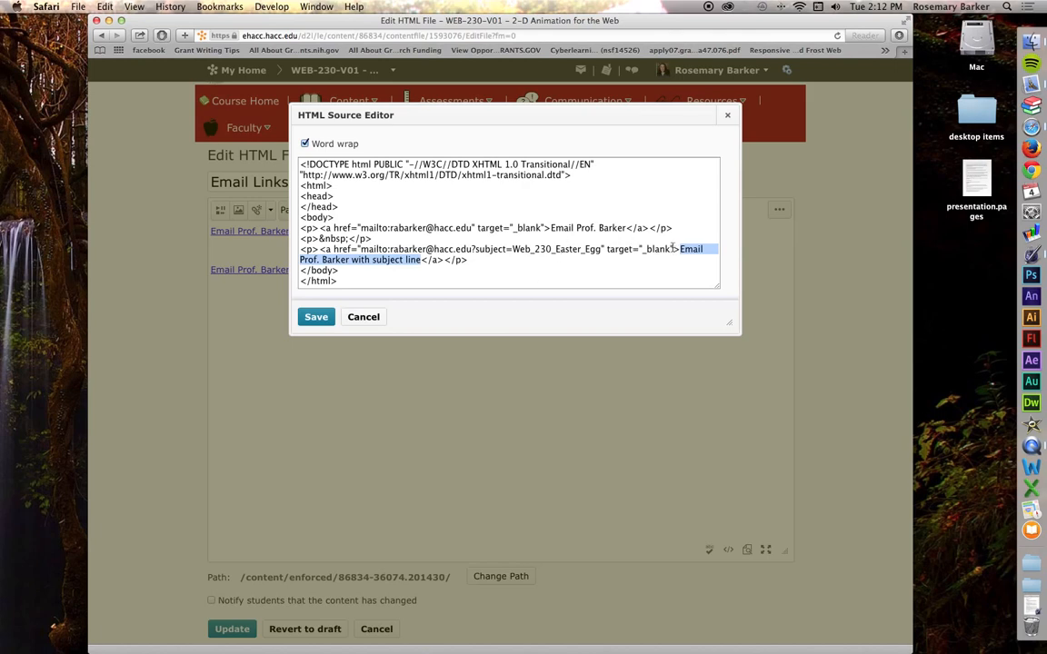
{"action": "left_click", "coordinate": [528, 250]}
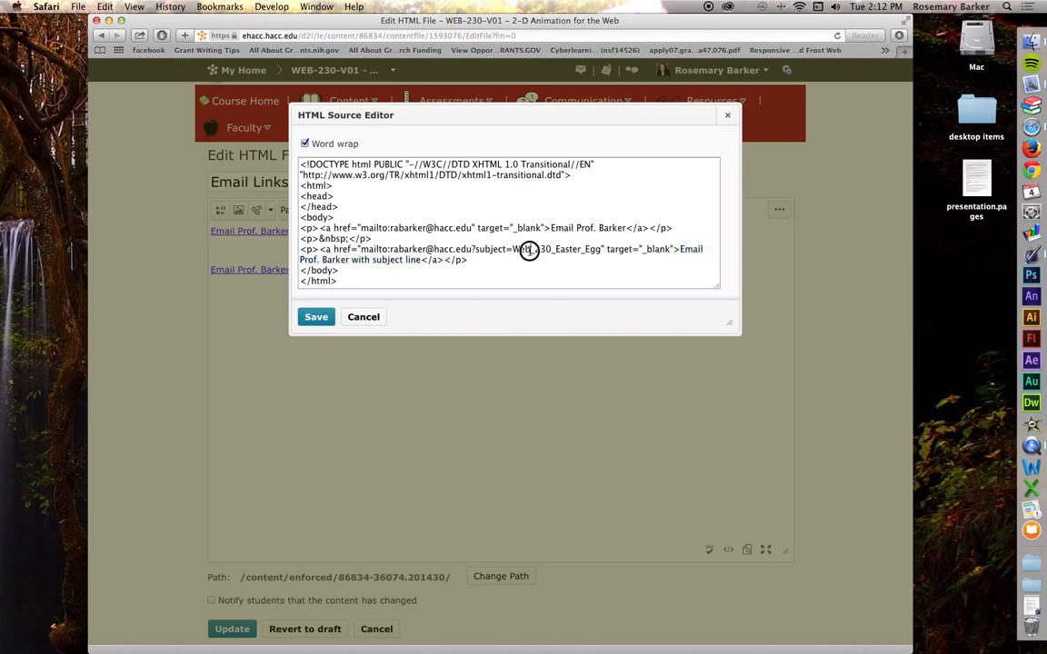
{"action": "left_click_drag", "start_coordinate": [512, 250], "coordinate": [601, 249]}
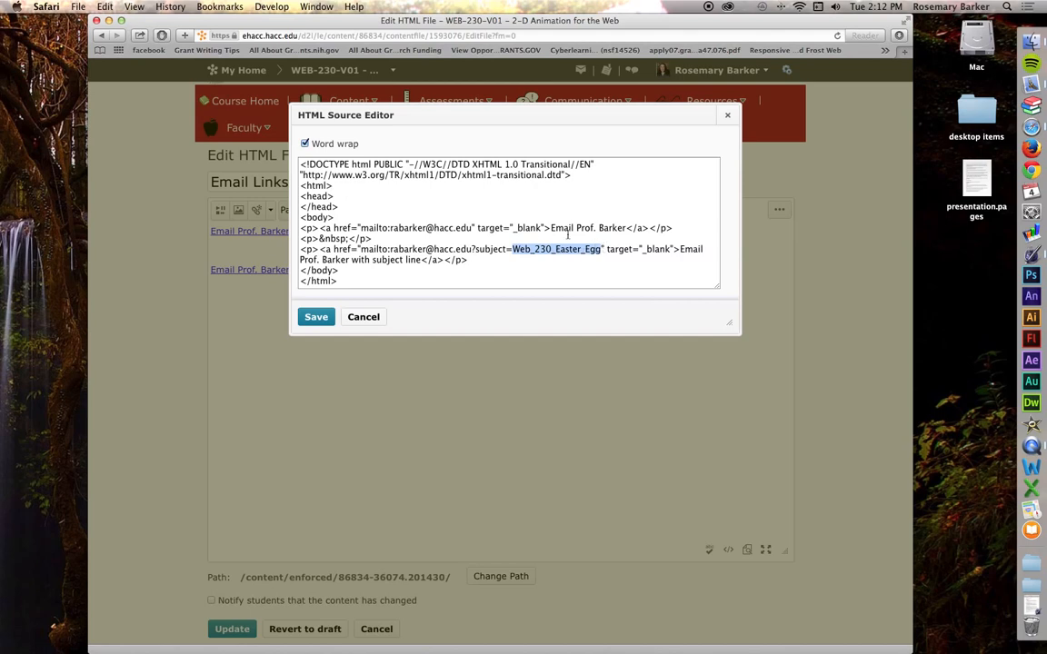
- Replace the three underscores in subject=Web_230_Easter_Egg with spaces to read 'Web 230 Easter Egg'
{"action": "left_click", "coordinate": [534, 249]}
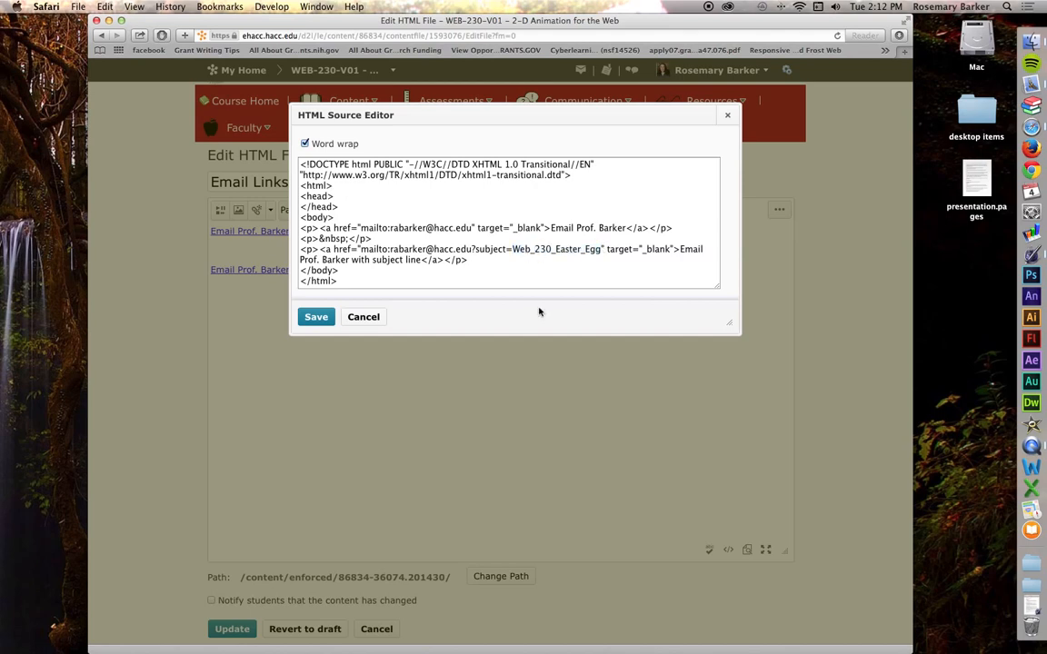
{"action": "key", "text": "BackSpace"}
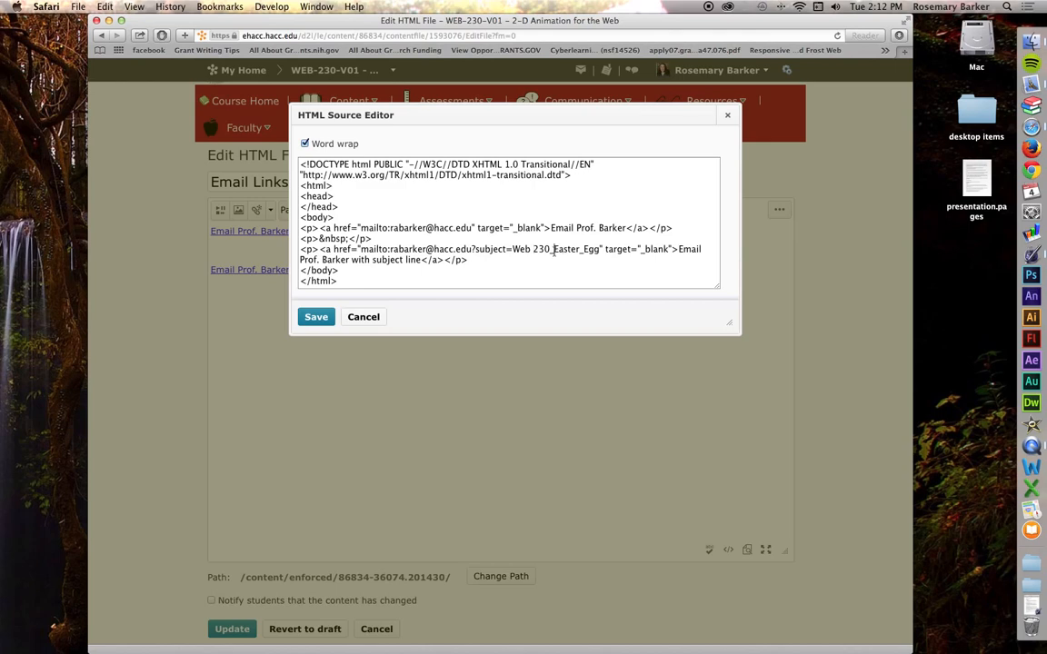
{"action": "left_click", "coordinate": [553, 249]}
{"action": "key", "text": "BackSpace"}
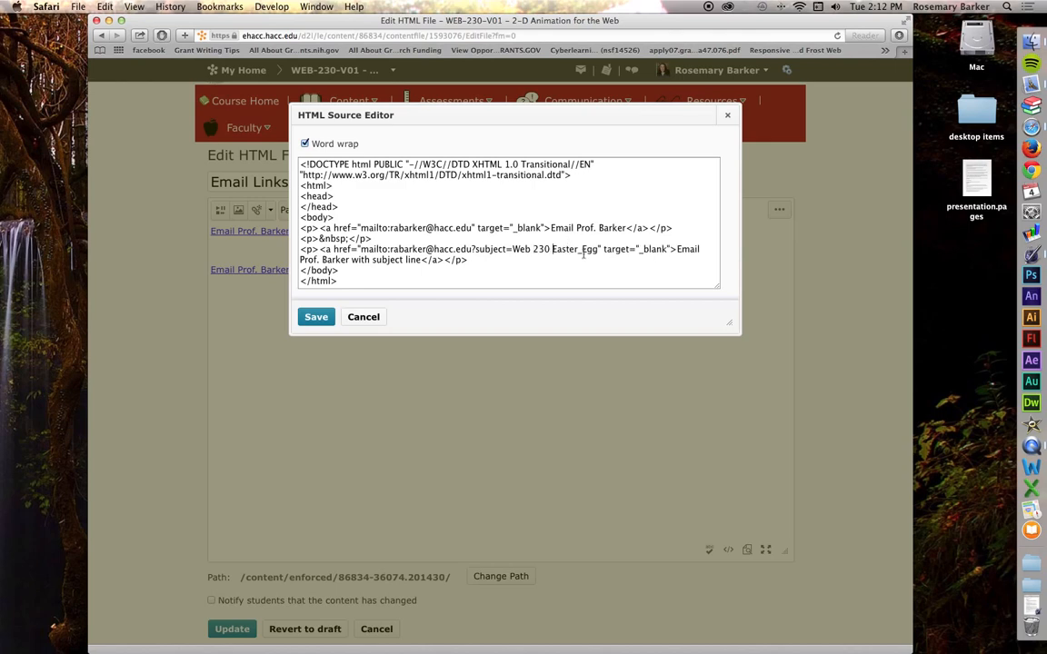
{"action": "left_click", "coordinate": [581, 251]}
{"action": "key", "text": "BackSpace"}
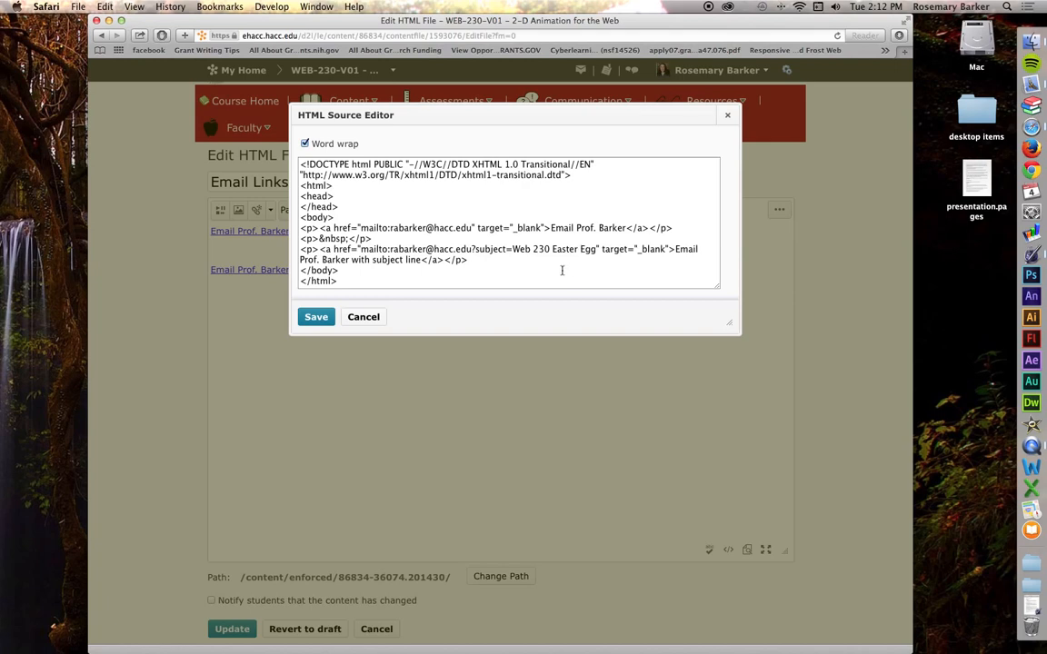
{"action": "scroll", "coordinate": [562, 270], "scroll_direction": "up", "scroll_amount": 1}
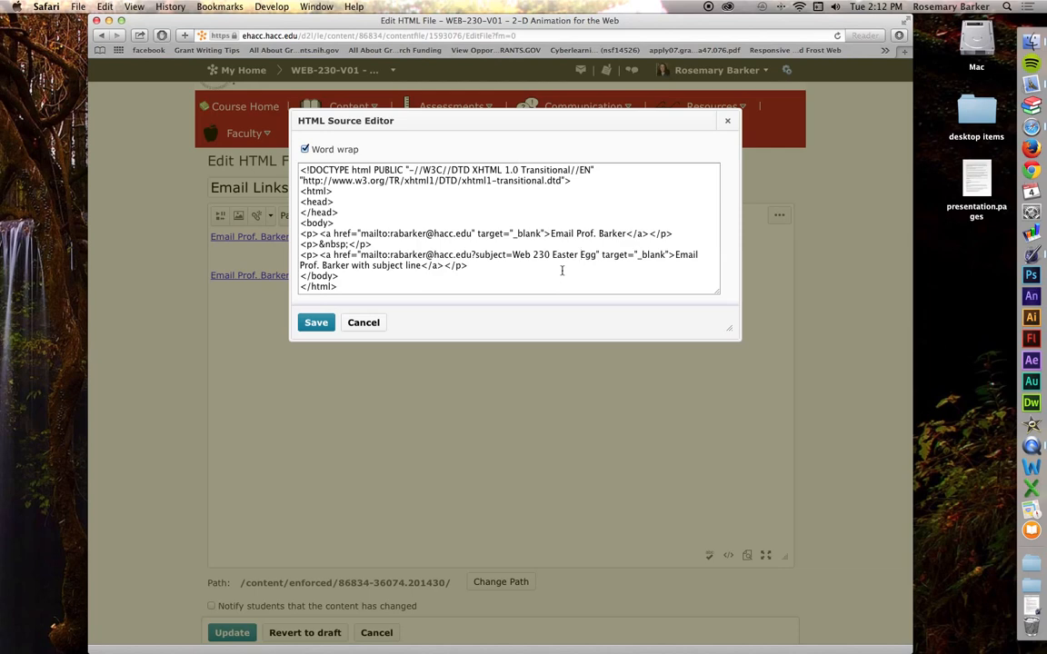
- Search the HTML source for 'mailto', step through both matches, then clear the search
{"action": "left_click", "coordinate": [106, 7]}
{"action": "mouse_move", "coordinate": [118, 151]}
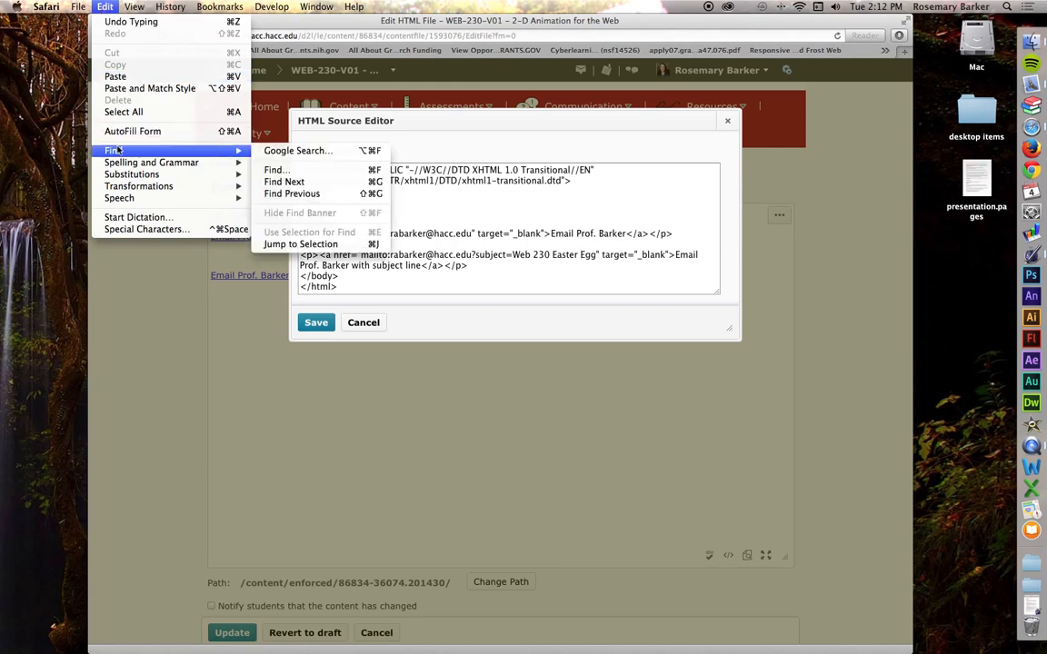
{"action": "left_click", "coordinate": [315, 172]}
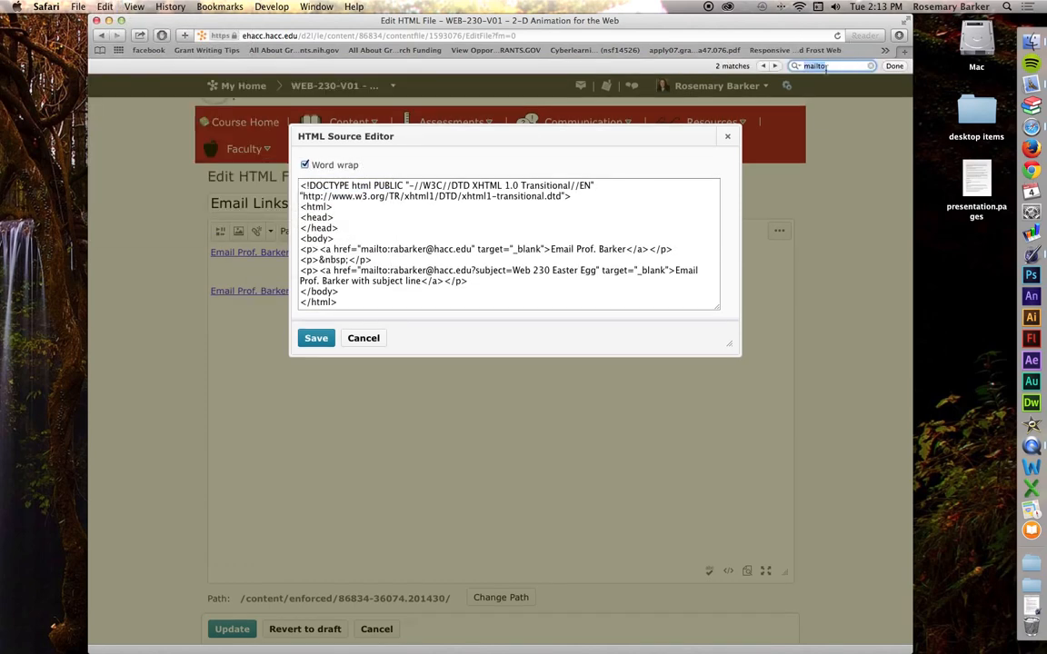
{"action": "left_click", "coordinate": [820, 65]}
{"action": "left_click", "coordinate": [775, 67]}
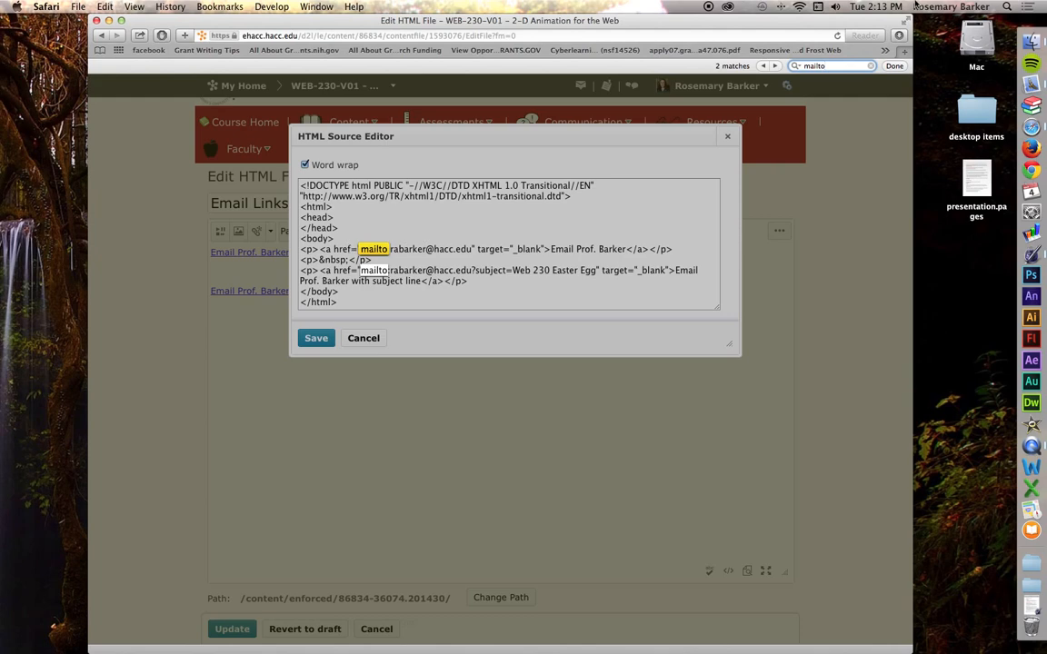
{"action": "left_click", "coordinate": [774, 66]}
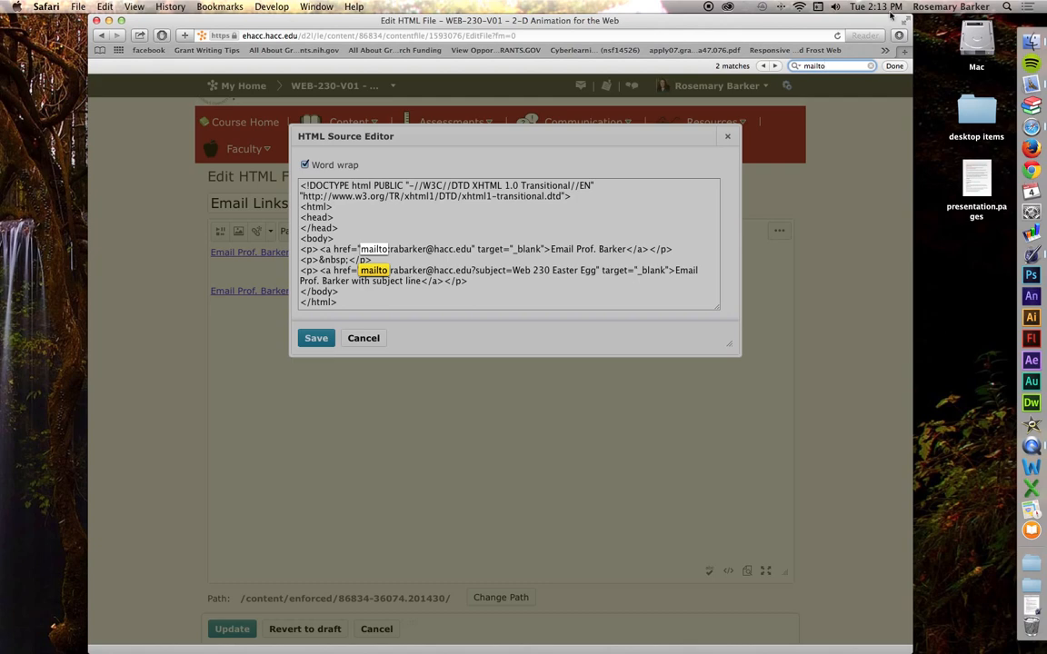
{"action": "left_click", "coordinate": [871, 66]}
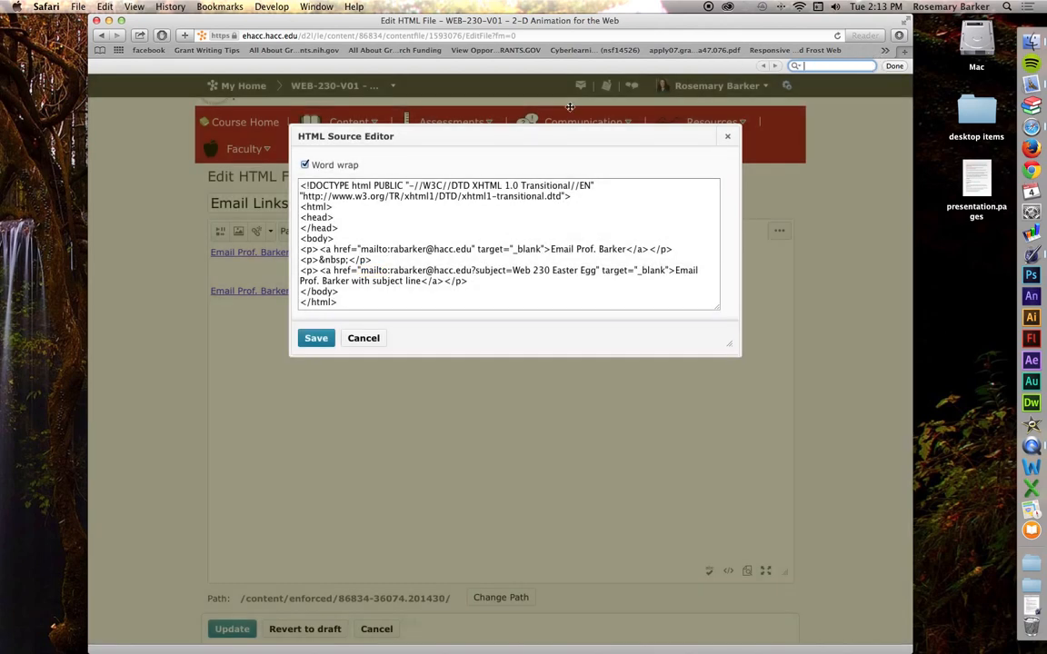
- Save the HTML source, update the topic, and test the 'with subject line' link
{"action": "left_click", "coordinate": [316, 339]}
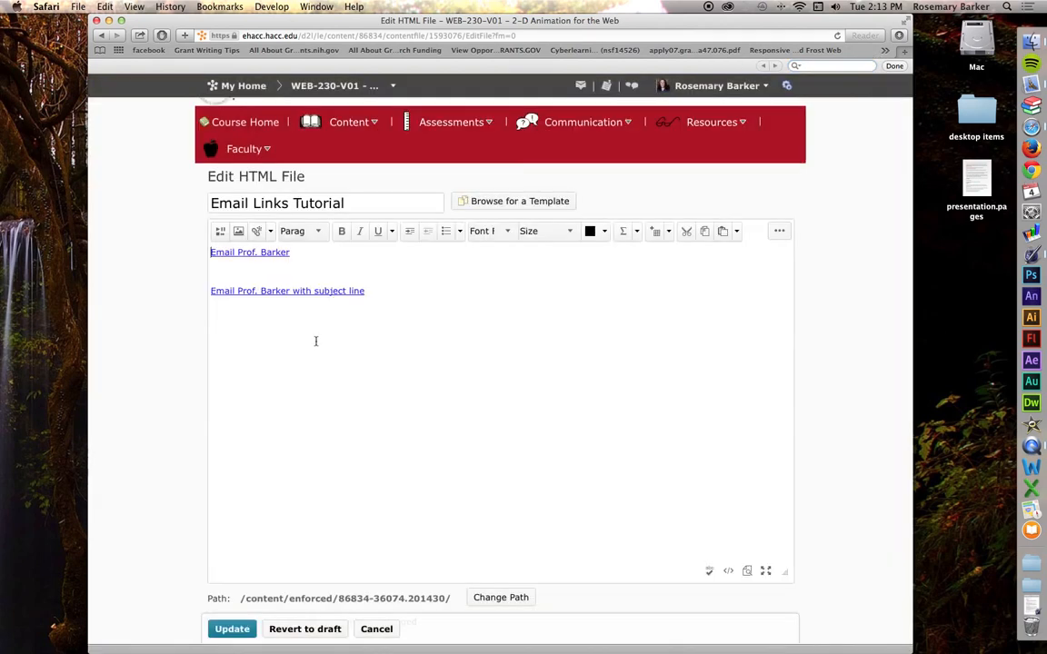
{"action": "left_click", "coordinate": [233, 629]}
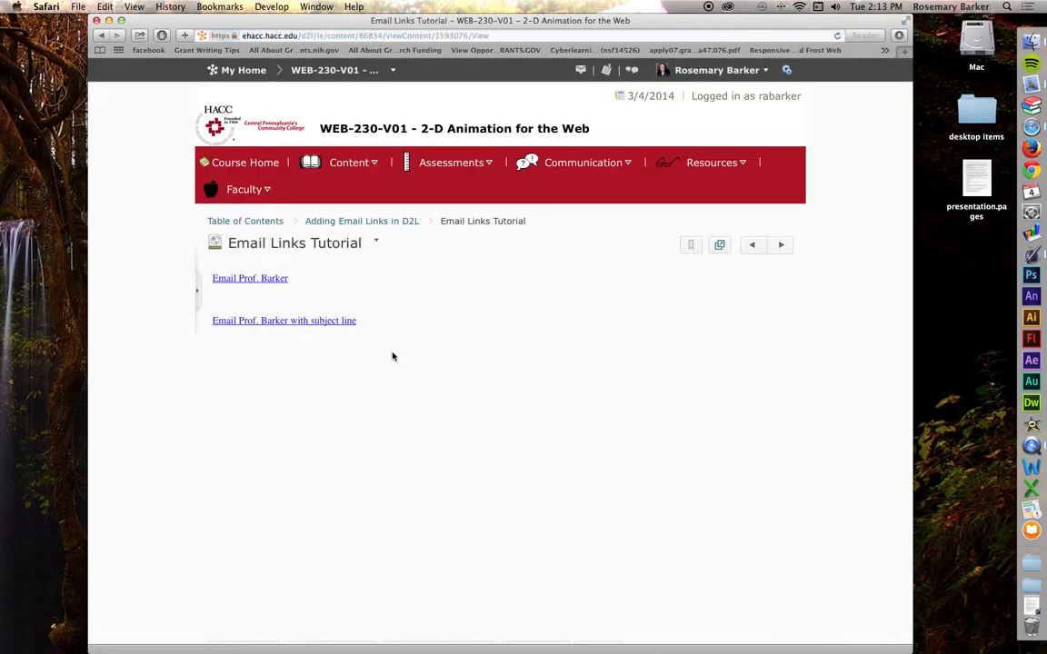
{"action": "left_click", "coordinate": [315, 320]}
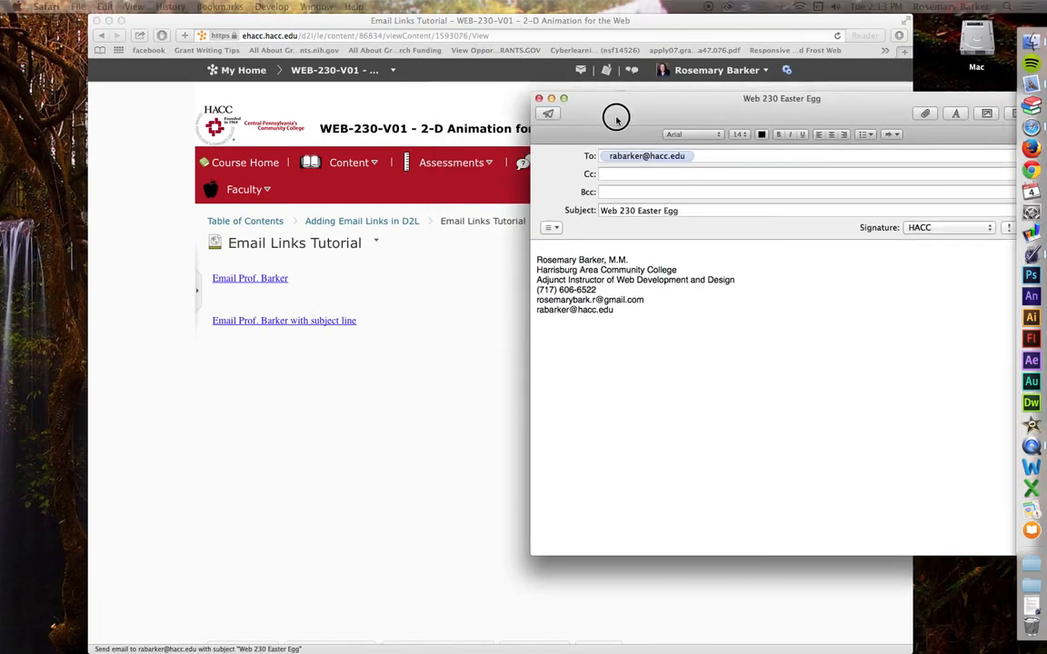
- Move the new Mail message with subject 'Web 230 Easter Egg' over the browser window
{"action": "left_click_drag", "start_coordinate": [612, 117], "coordinate": [414, 134]}
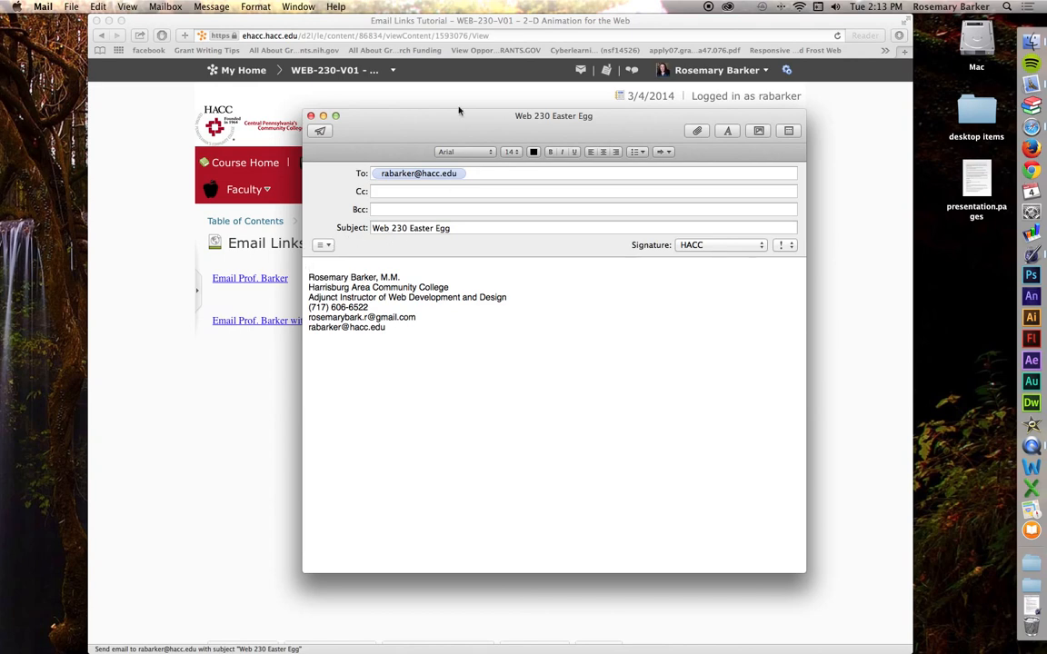
{"action": "left_click_drag", "start_coordinate": [388, 124], "coordinate": [392, 128]}
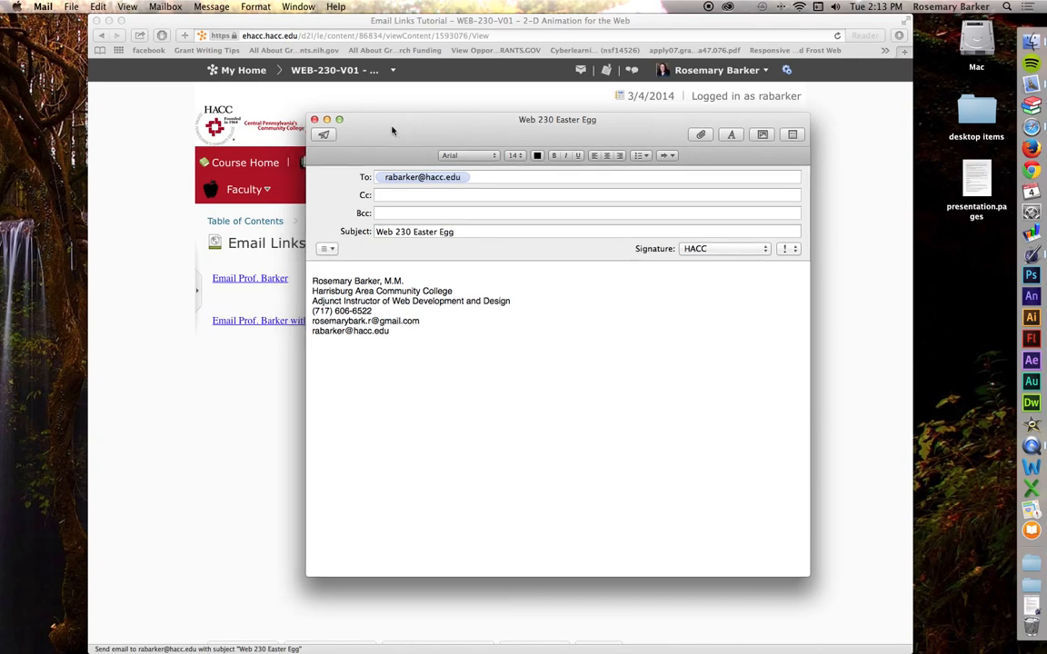